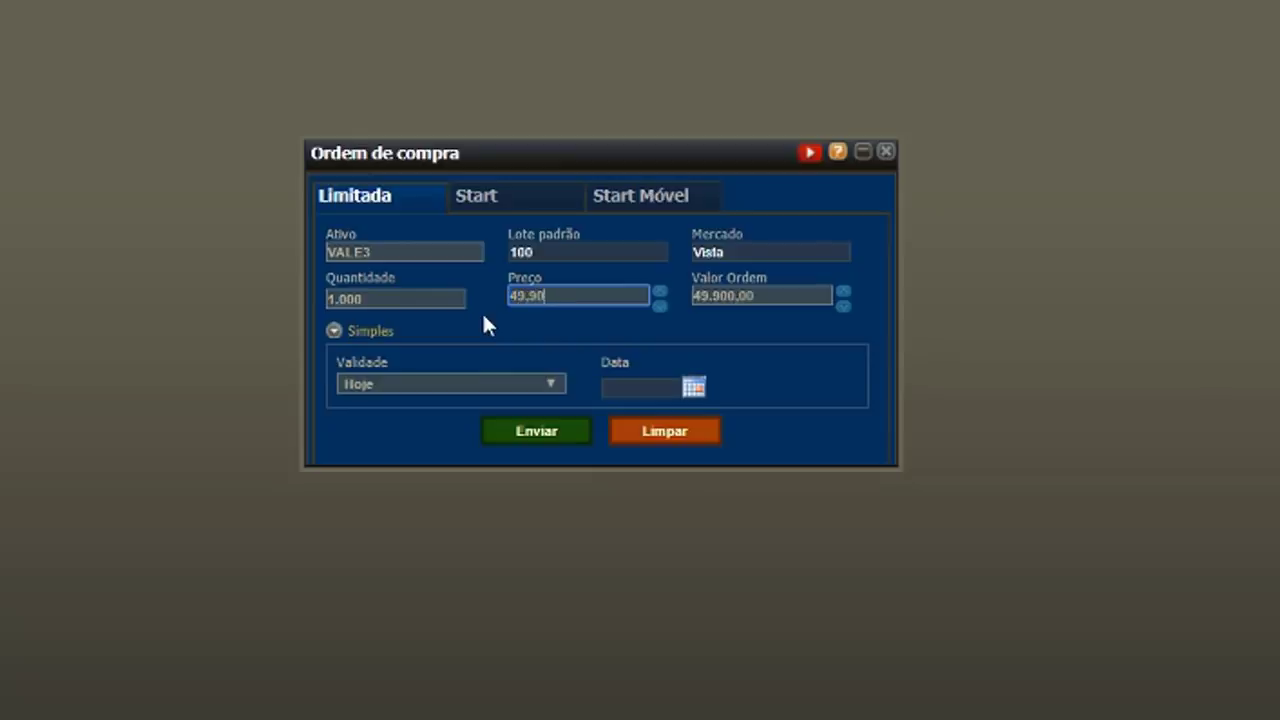
Step: Set the limit buy order's validity to Para a Data with the date 03/05/2019
{"action": "left_click", "coordinate": [377, 385]}
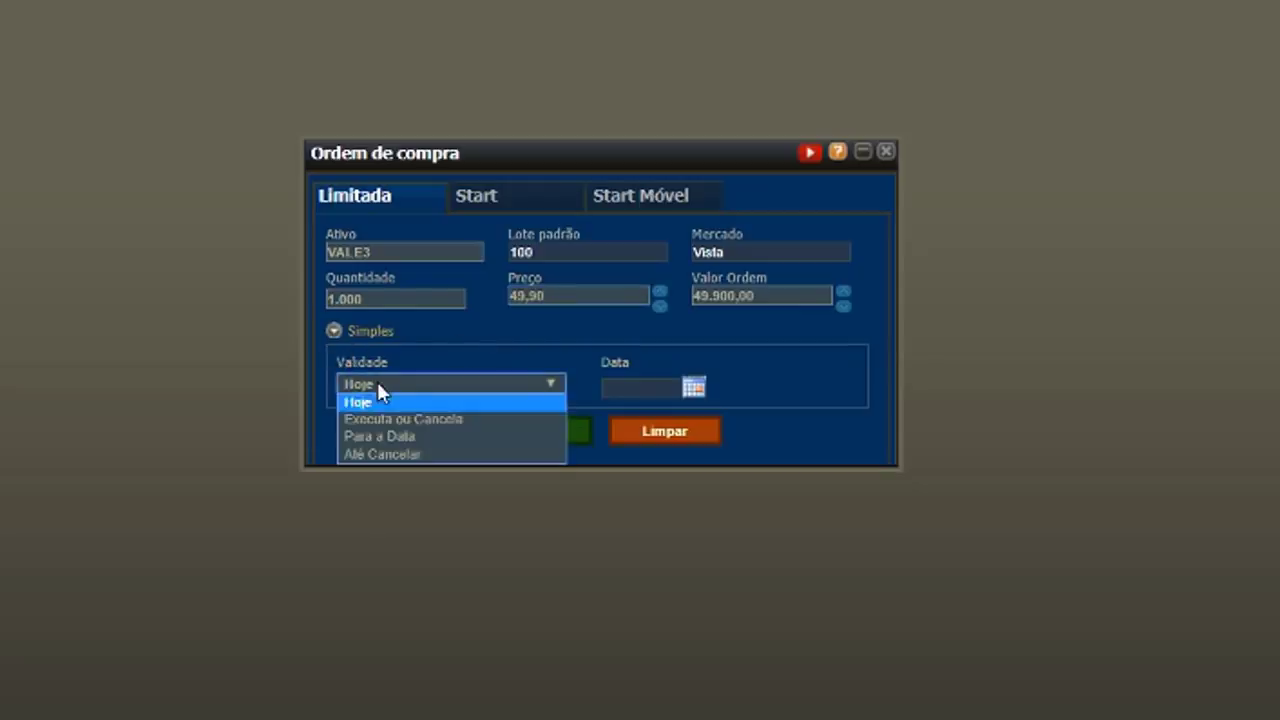
{"action": "left_click", "coordinate": [410, 436]}
{"action": "left_click", "coordinate": [693, 389]}
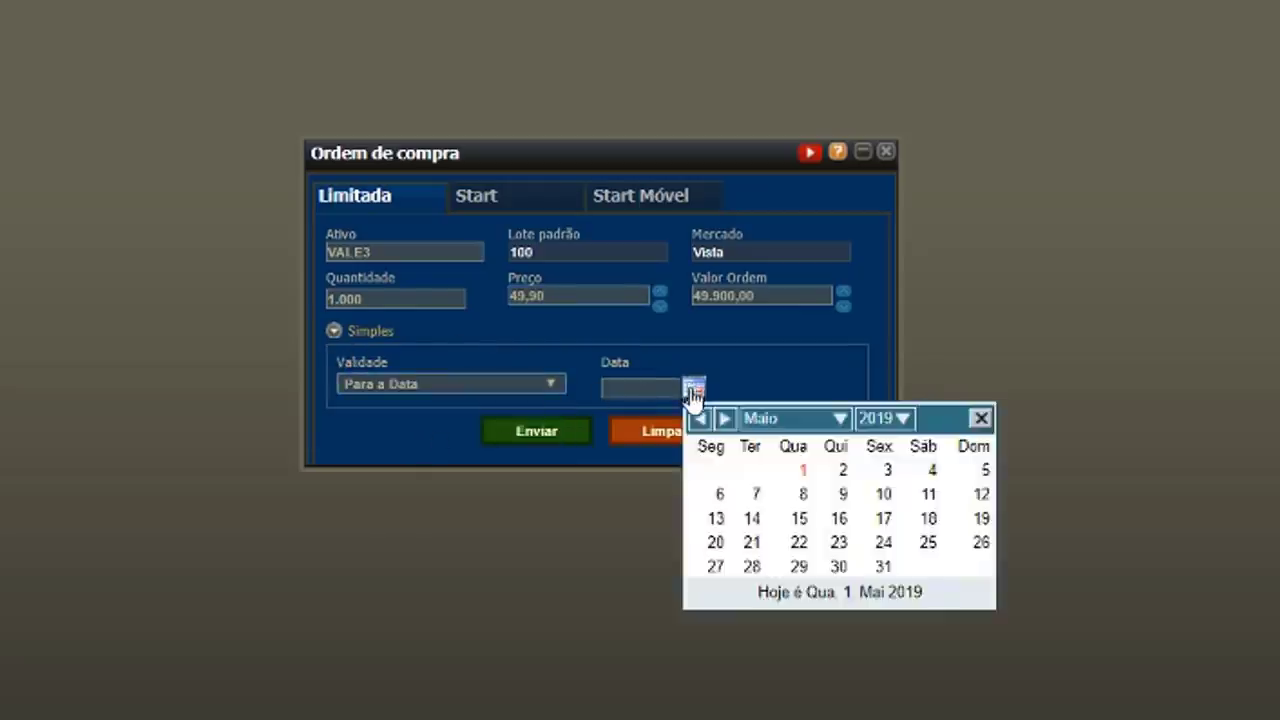
{"action": "left_click", "coordinate": [887, 469]}
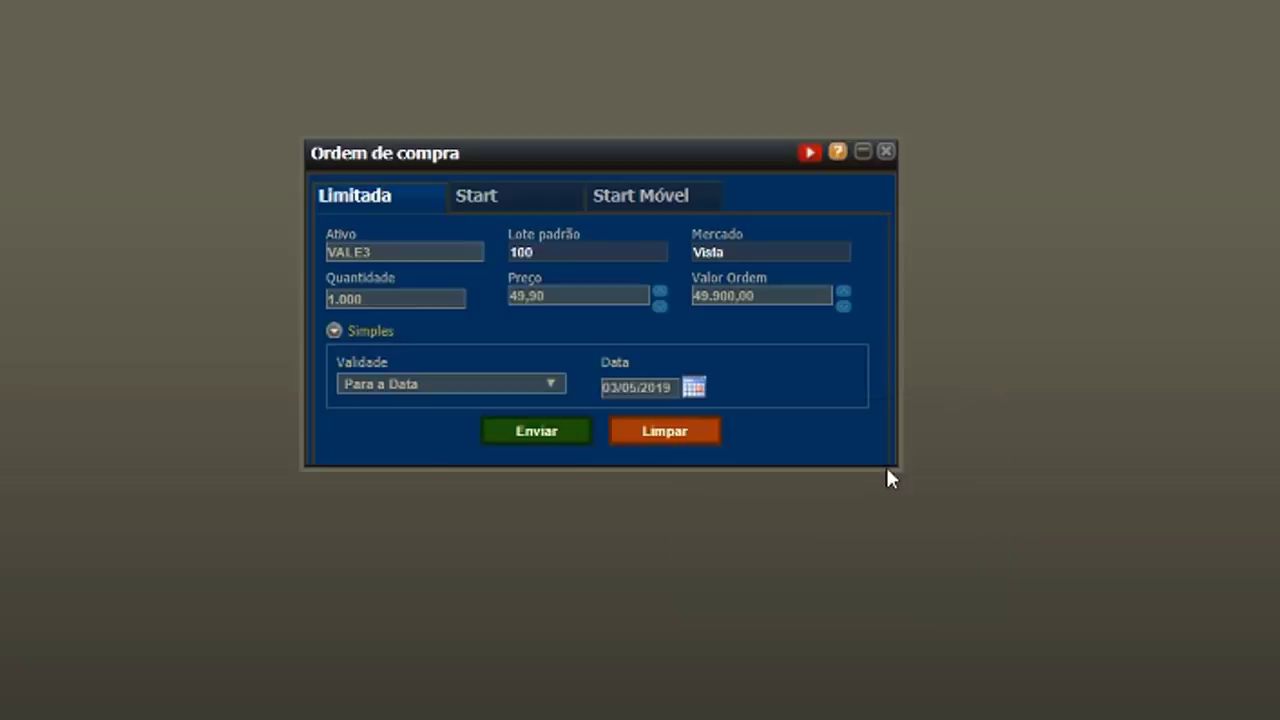
Step: Submit the VALE3 limit buy order for review and close its confirmation window without signing it
{"action": "left_click", "coordinate": [532, 430]}
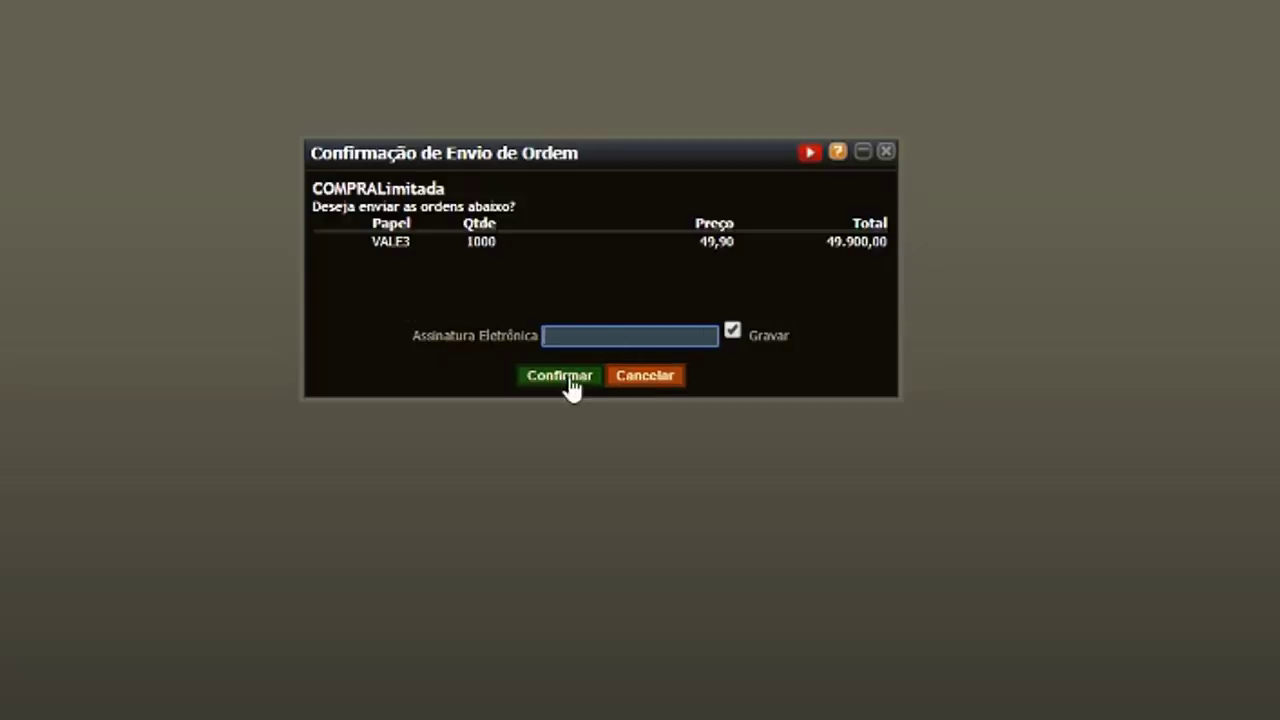
{"action": "left_click", "coordinate": [886, 152]}
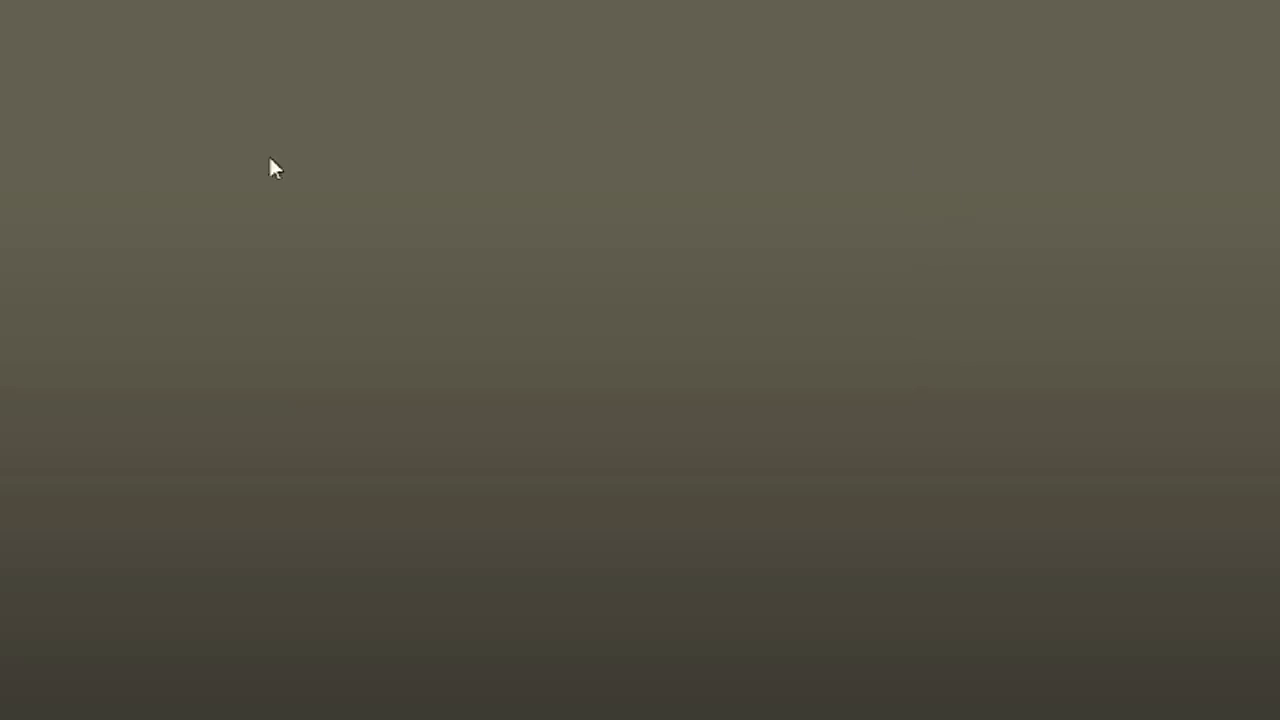
Step: Open the Box de Cotações and load the quote for VALE3
{"action": "left_click", "coordinate": [66, 92]}
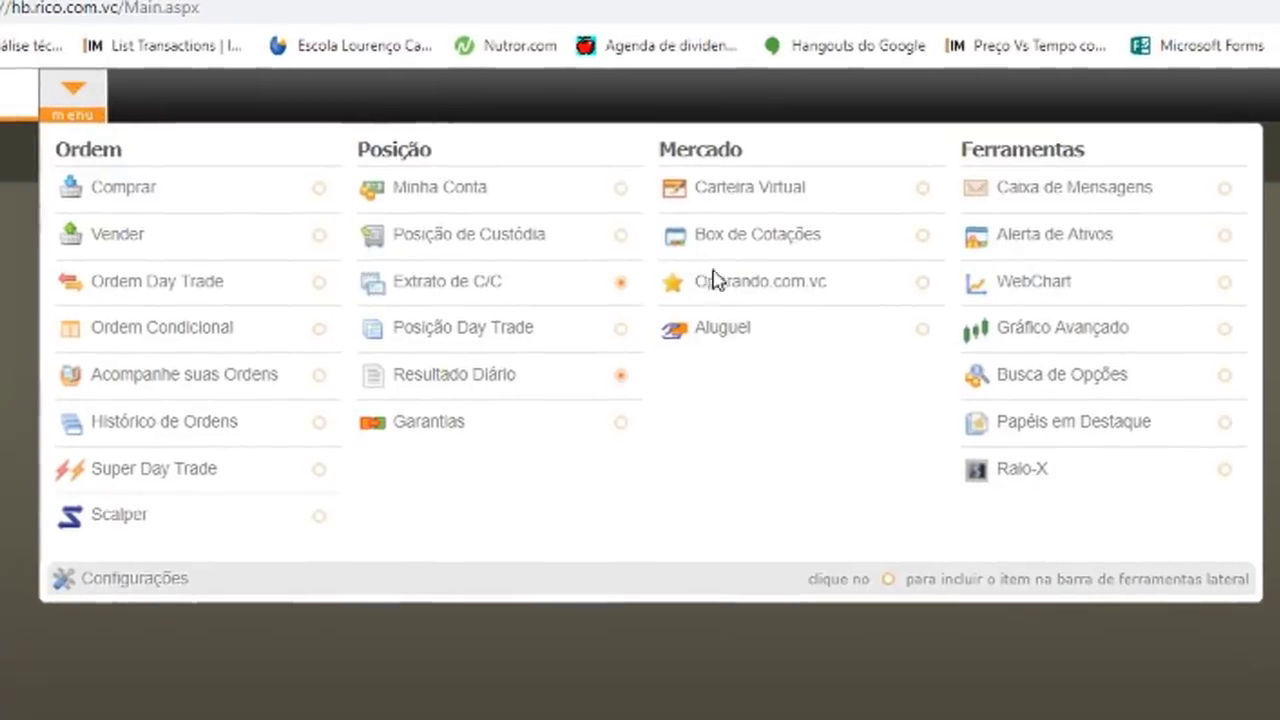
{"action": "left_click", "coordinate": [28, 300]}
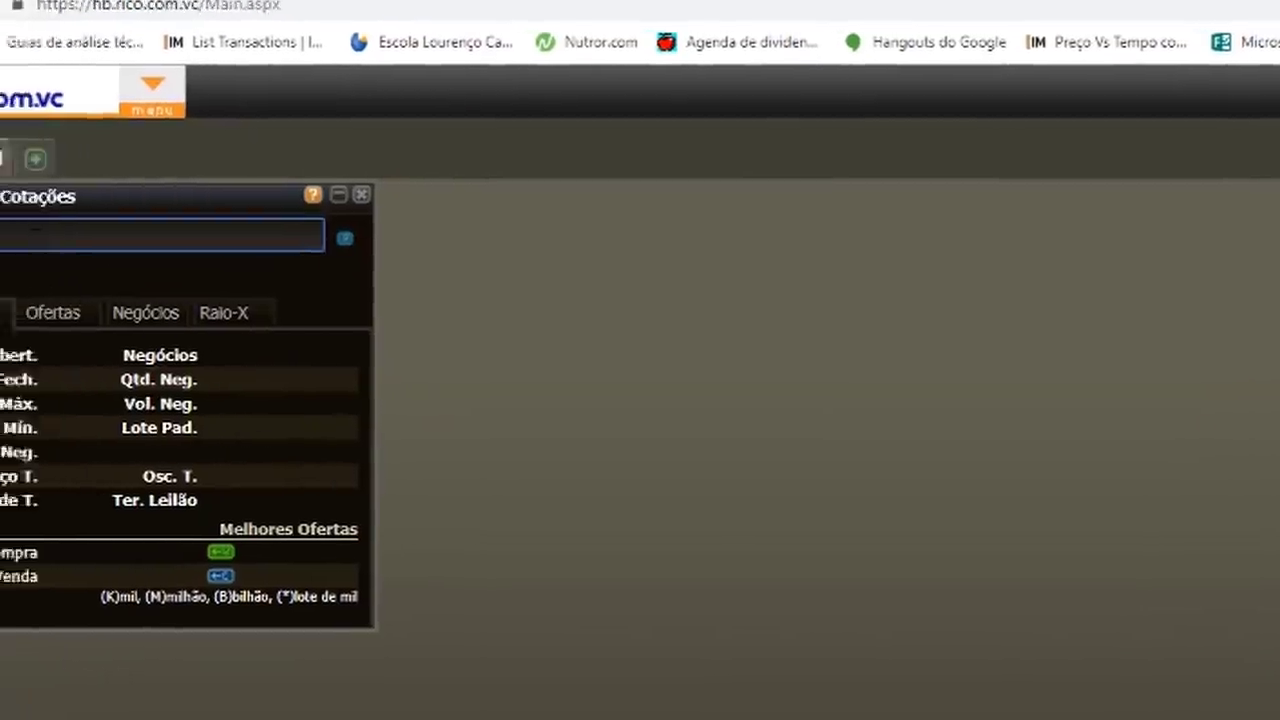
{"action": "type", "text": "VALE3"}
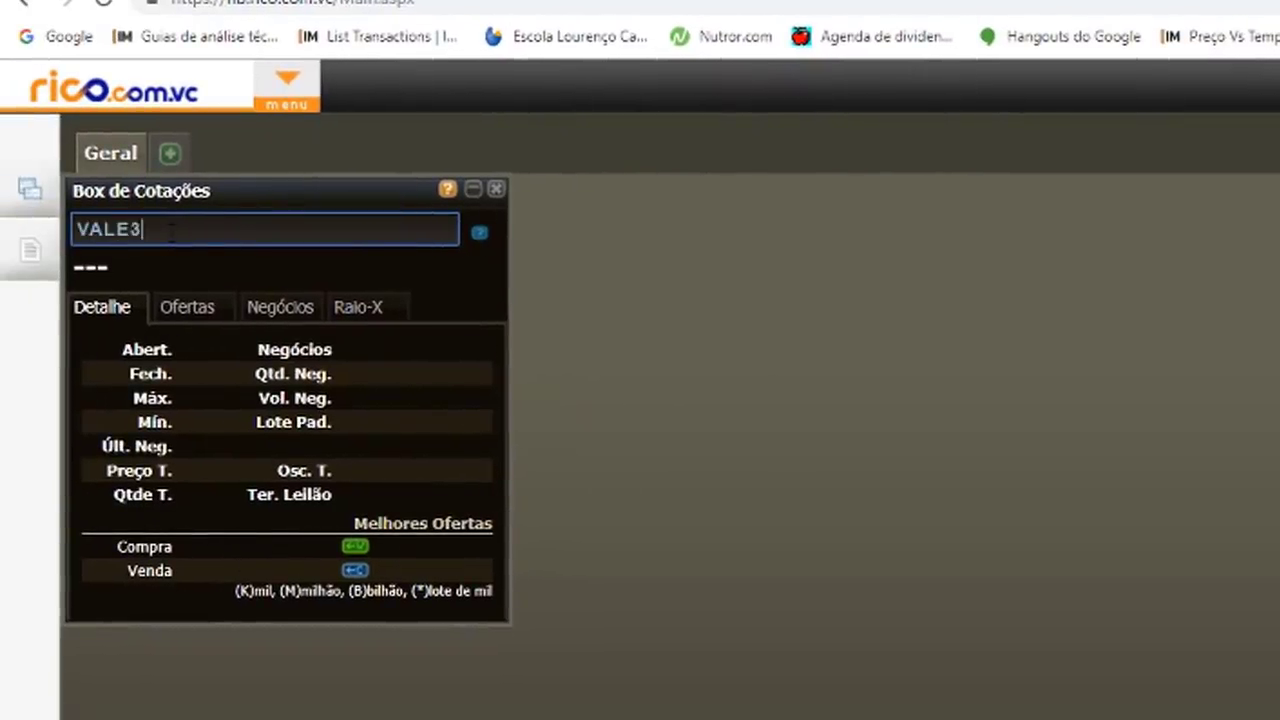
{"action": "key", "text": "Return"}
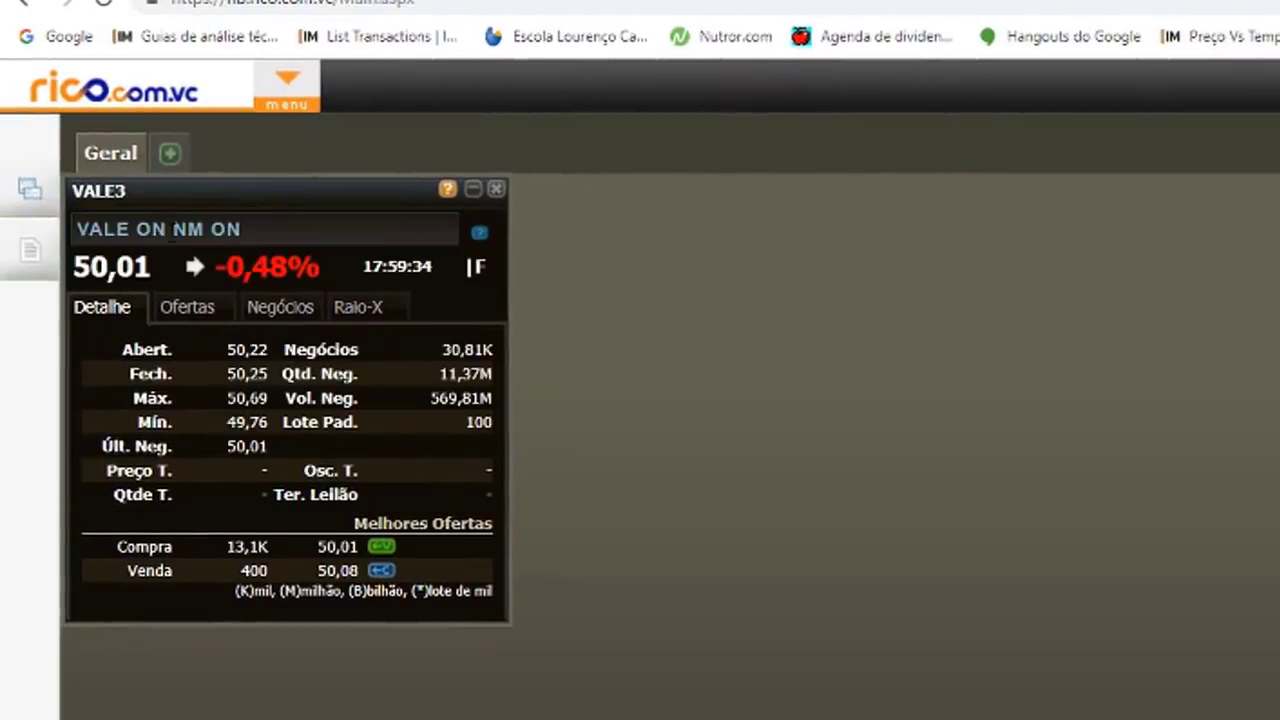
Step: Examine the buy and sell offers in VALE3's order book, and close the quote box
{"action": "left_click", "coordinate": [190, 316]}
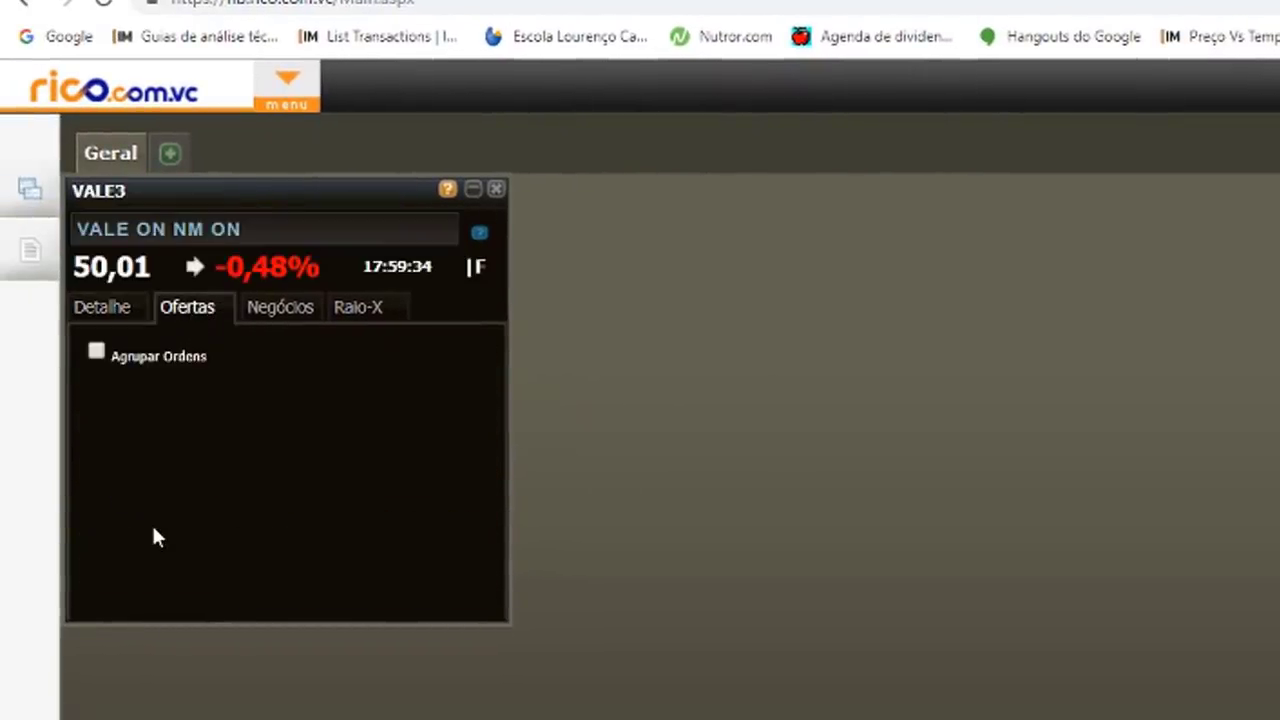
{"action": "scroll", "coordinate": [154, 533], "scroll_direction": "down", "scroll_amount": 3}
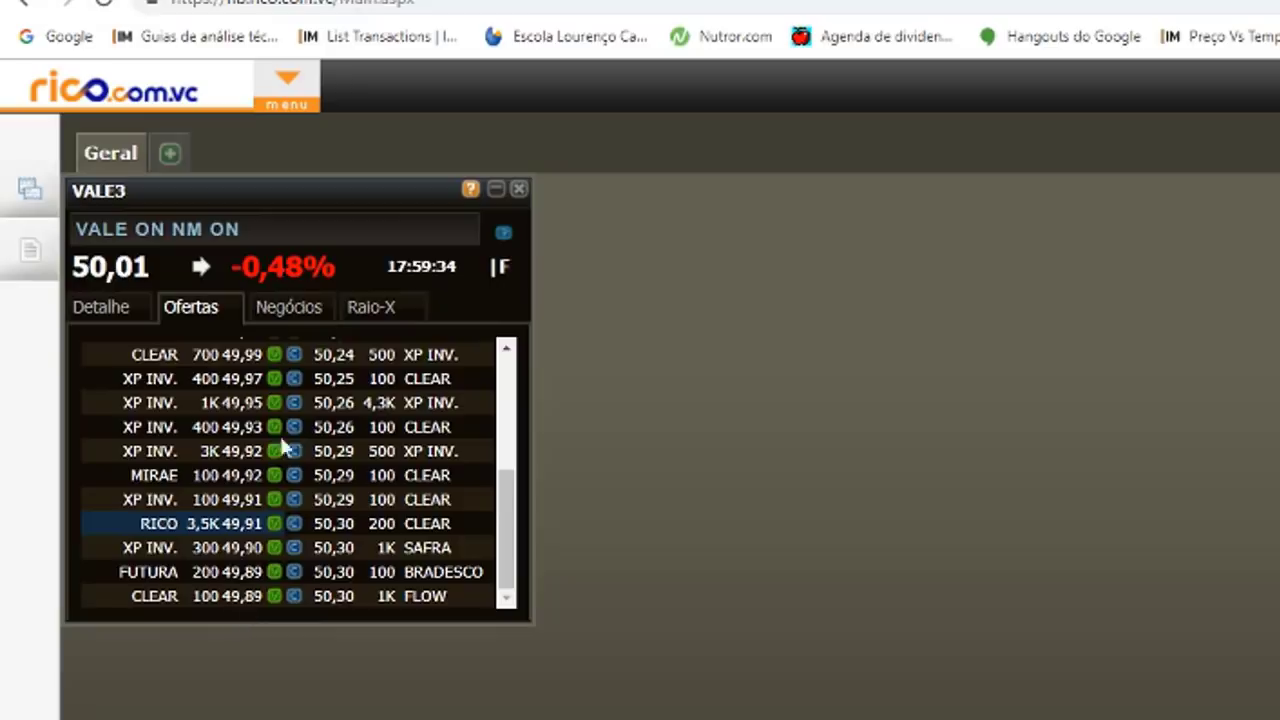
{"action": "left_click", "coordinate": [519, 189]}
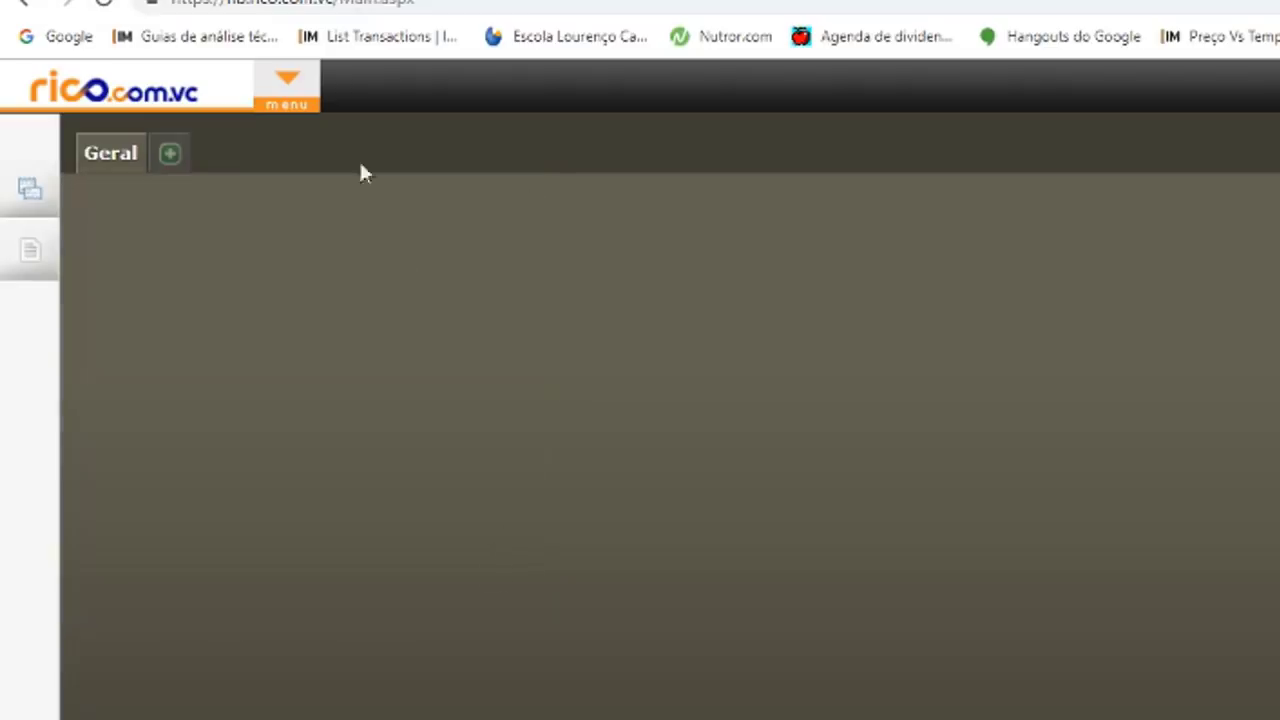
Step: Open a new buy order and move its window toward the middle of the workspace
{"action": "left_click", "coordinate": [289, 92]}
{"action": "left_click", "coordinate": [320, 183]}
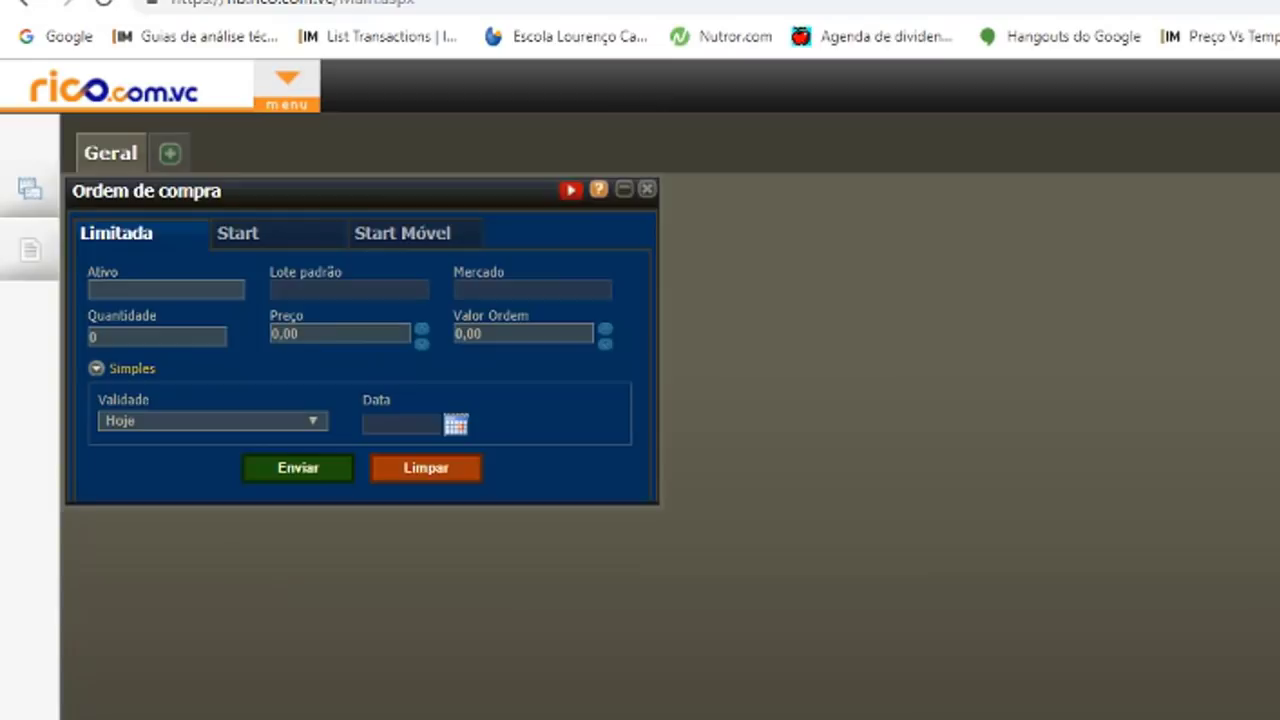
{"action": "left_click_drag", "start_coordinate": [298, 185], "coordinate": [527, 223]}
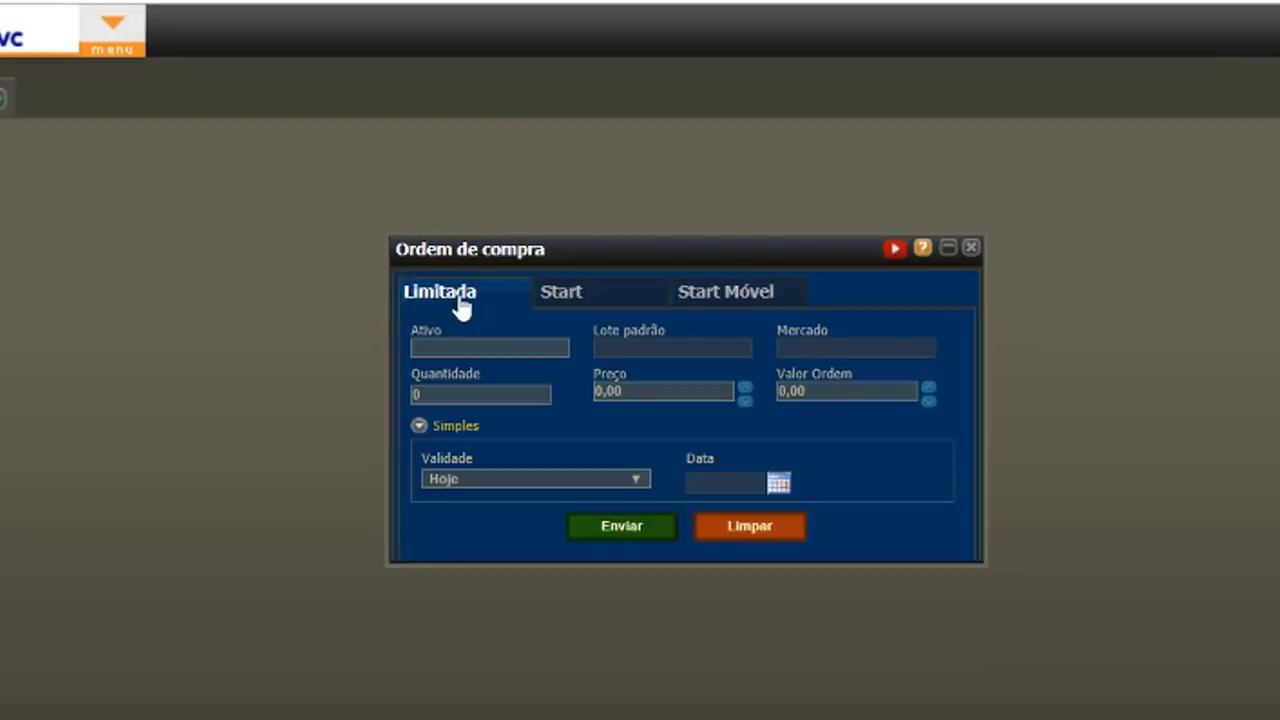
Step: Switch the buy order to the Start type and enter asset VALE3 with a quantity of 1.000
{"action": "left_click", "coordinate": [585, 300]}
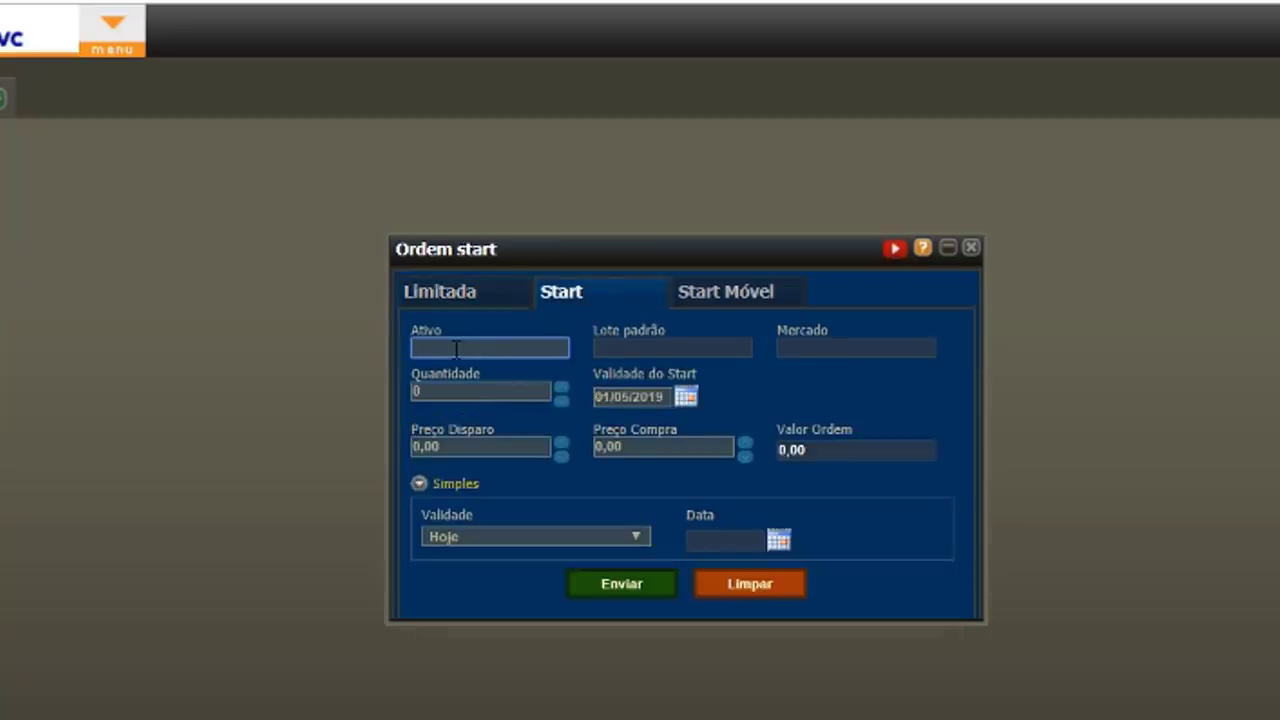
{"action": "type", "text": "VALE3"}
{"action": "key", "text": "Tab"}
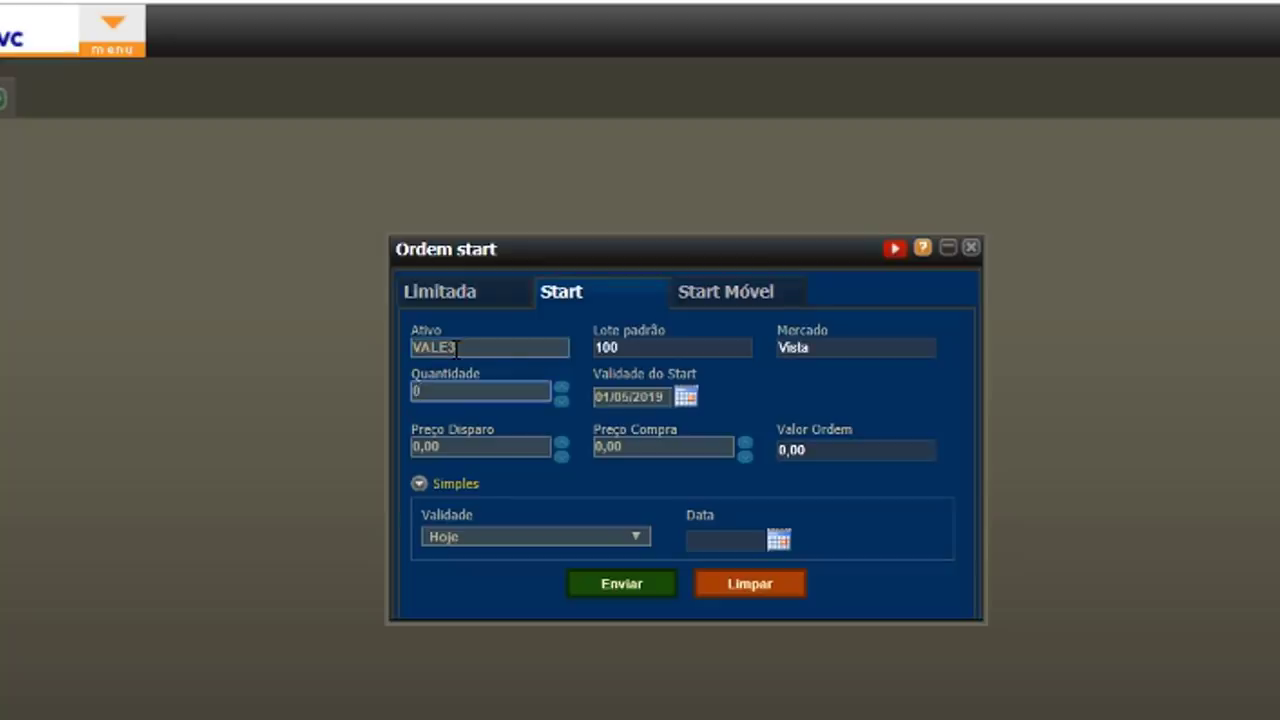
{"action": "type", "text": "1000"}
Step: Set the Start order's trigger price to 50,50 and its purchase price to 50,55
{"action": "left_click", "coordinate": [456, 446]}
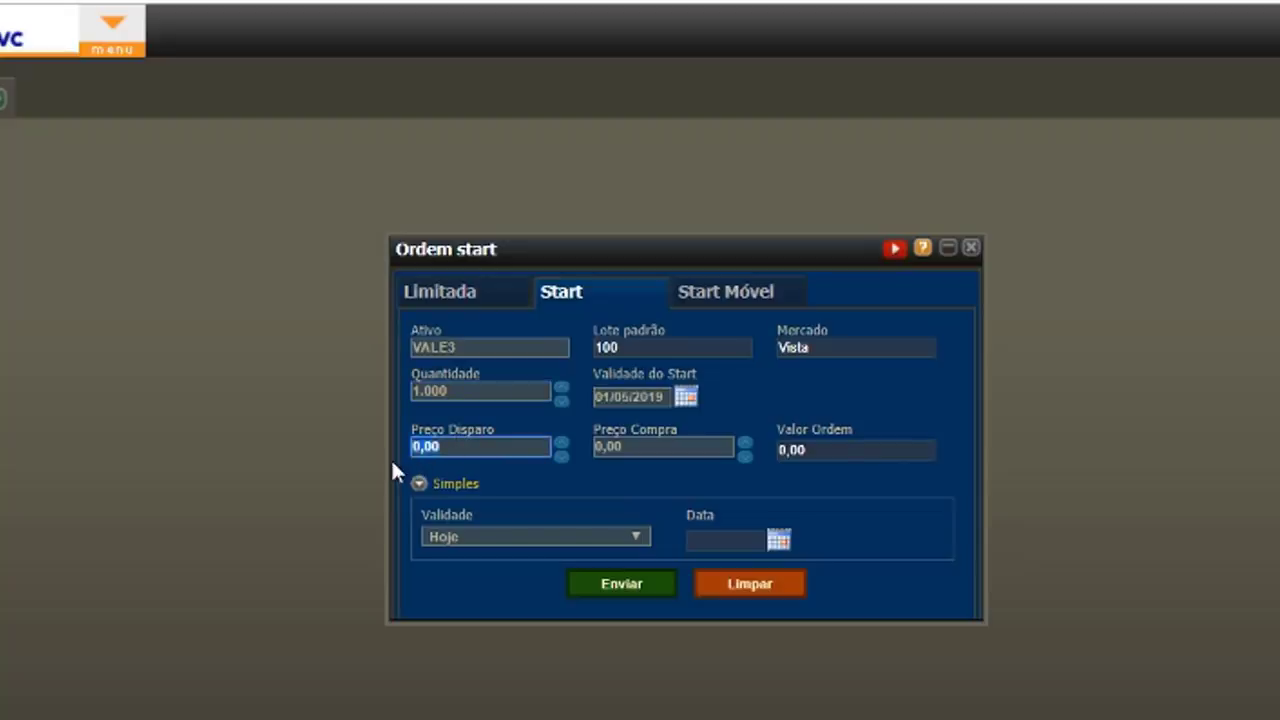
{"action": "type", "text": "50,50"}
{"action": "left_click", "coordinate": [611, 474]}
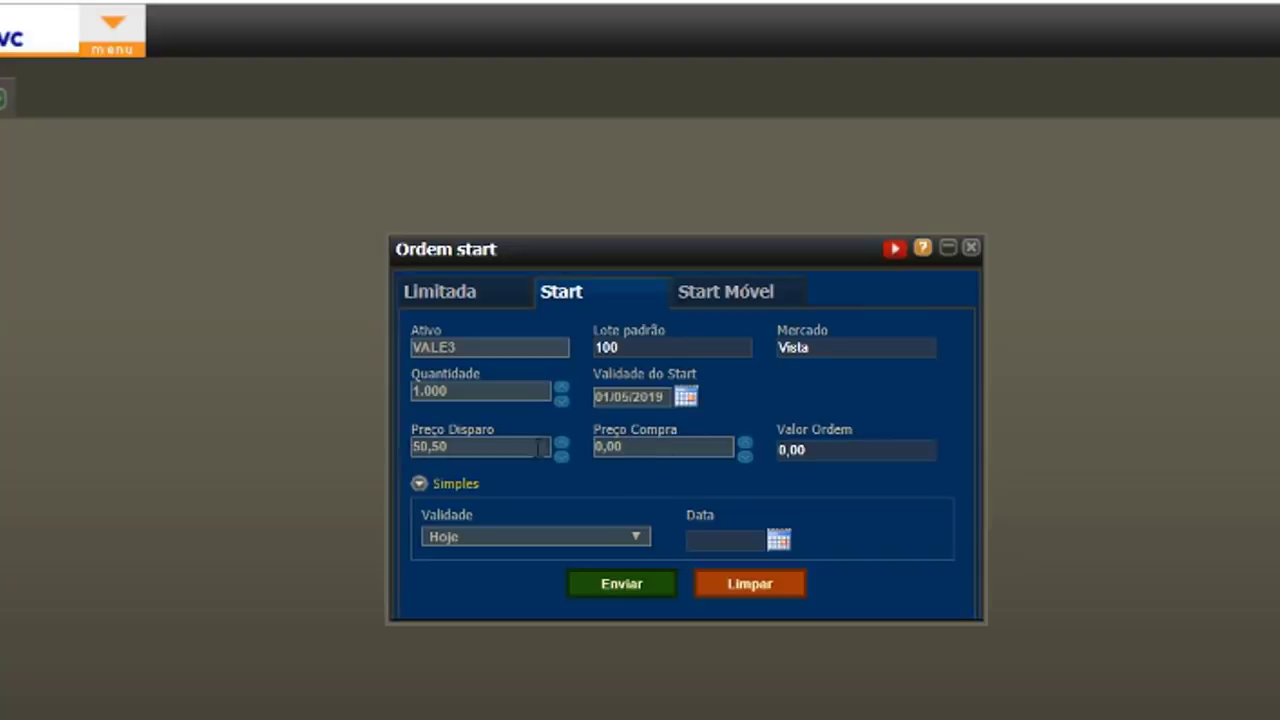
{"action": "left_click", "coordinate": [628, 446]}
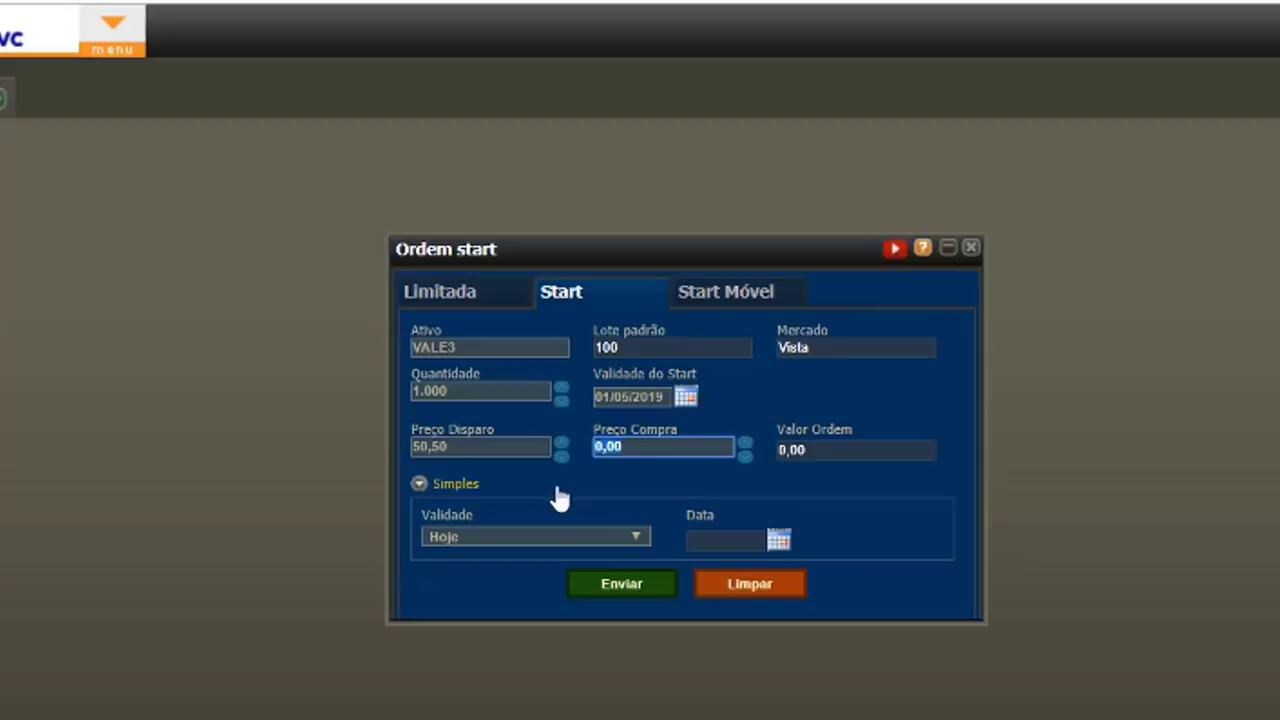
{"action": "type", "text": "50,55"}
{"action": "left_click", "coordinate": [560, 498]}
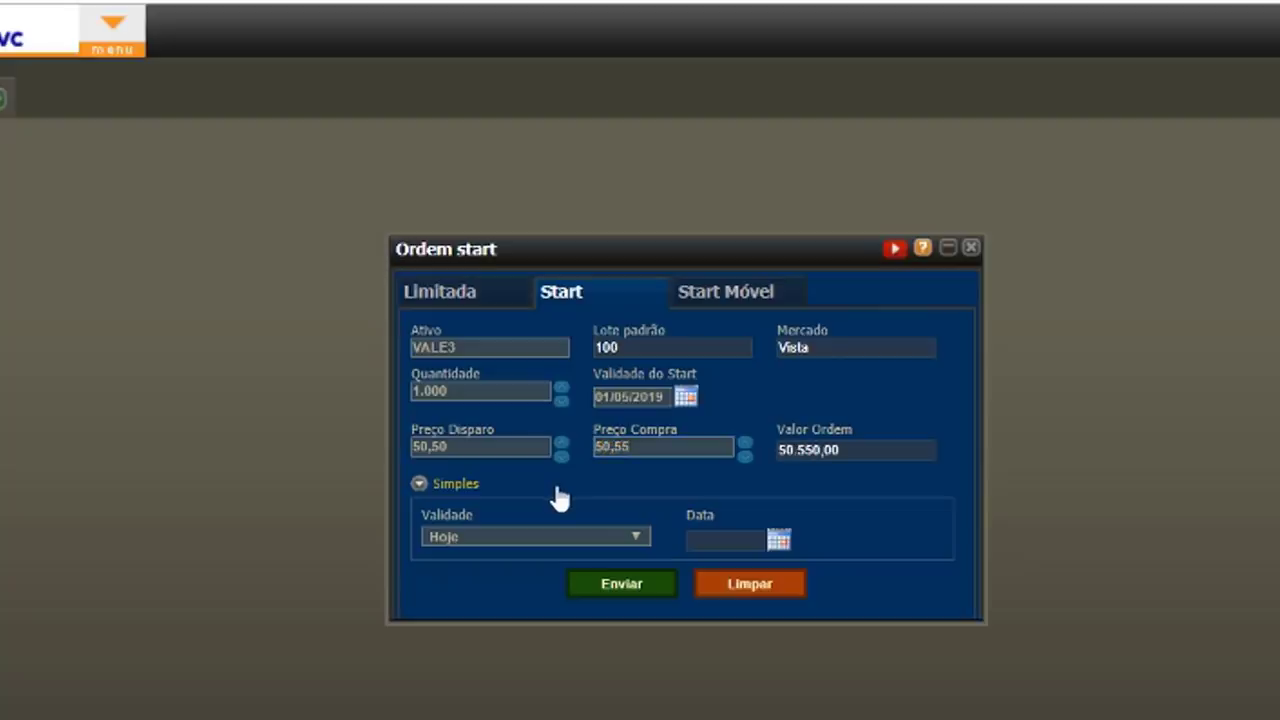
Step: Set the Start order's validity to Para a Data with the date 03/05/2019
{"action": "left_click", "coordinate": [494, 535]}
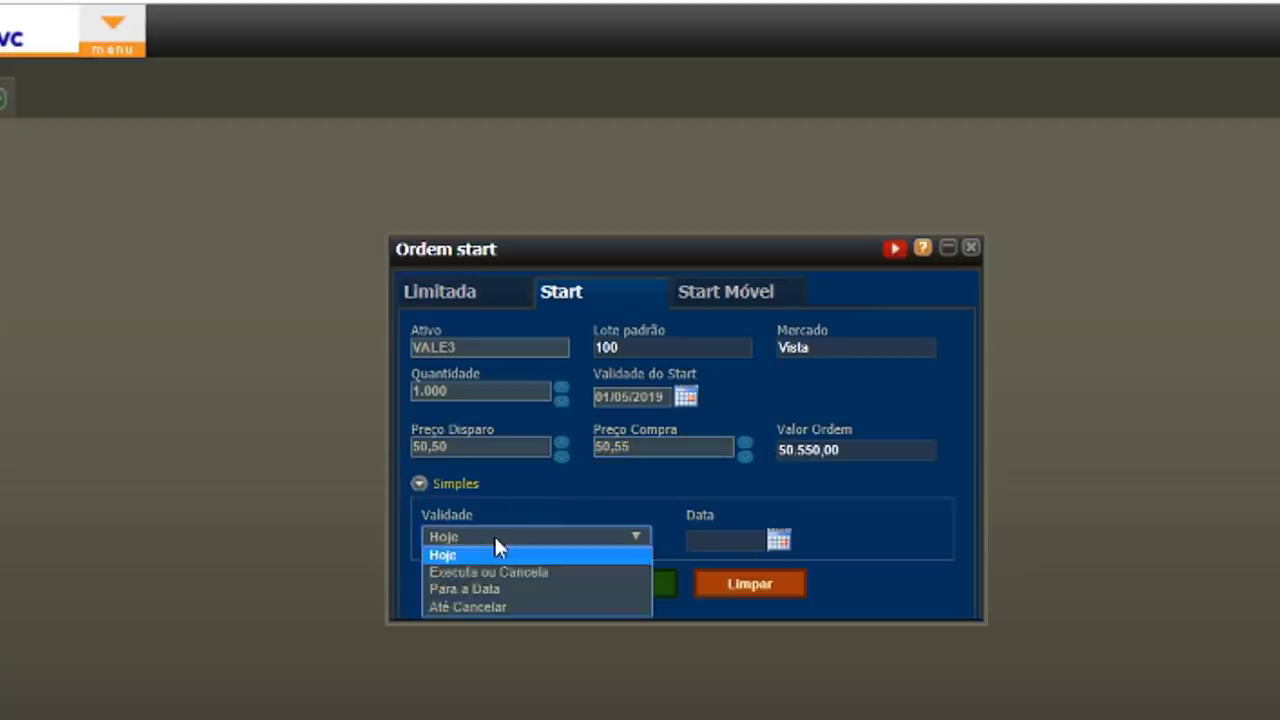
{"action": "left_click", "coordinate": [500, 589]}
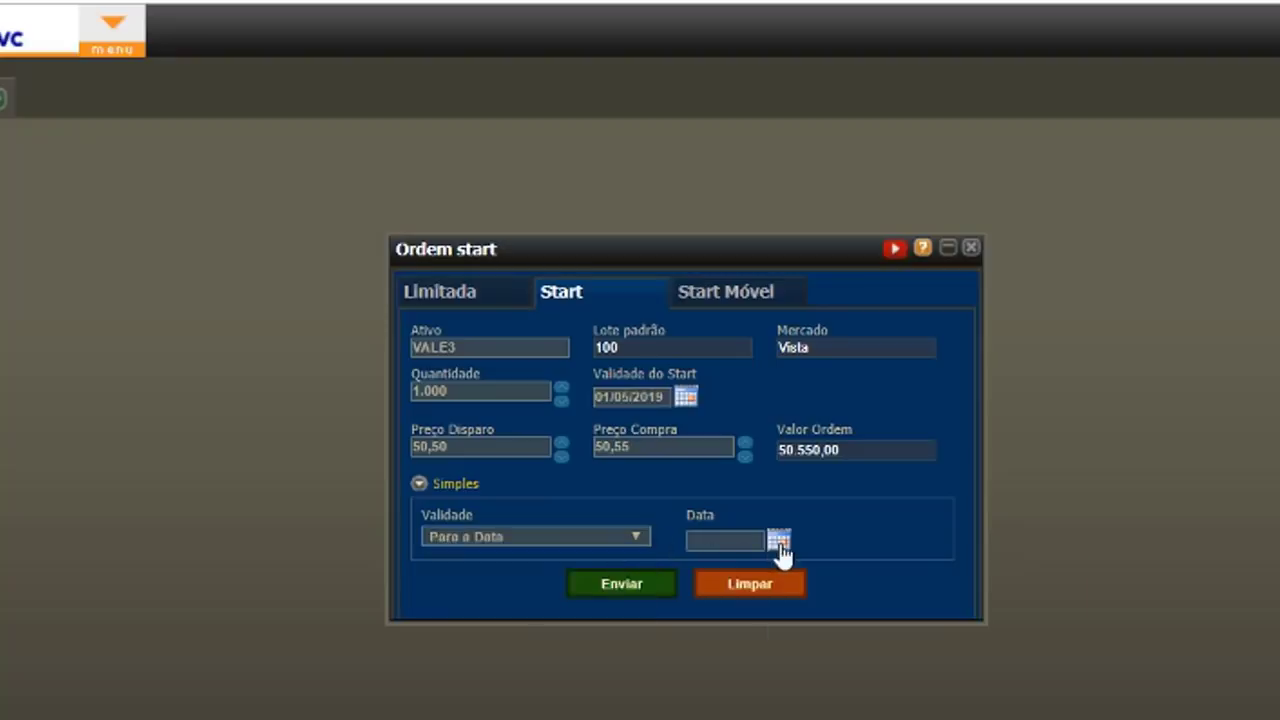
{"action": "left_click", "coordinate": [779, 542]}
{"action": "left_click", "coordinate": [972, 623]}
Step: Submit the VALE3 Start order for review and cancel its sending at the confirmation stage
{"action": "left_click", "coordinate": [623, 588]}
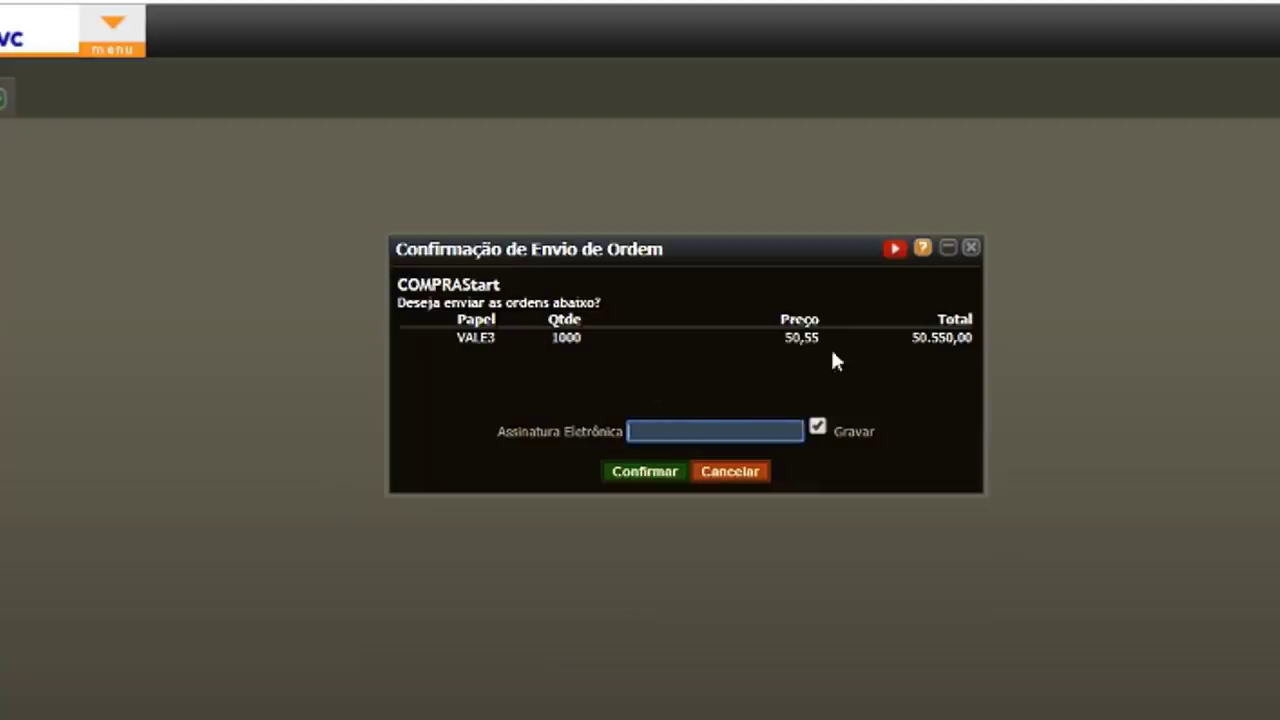
{"action": "left_click", "coordinate": [728, 474]}
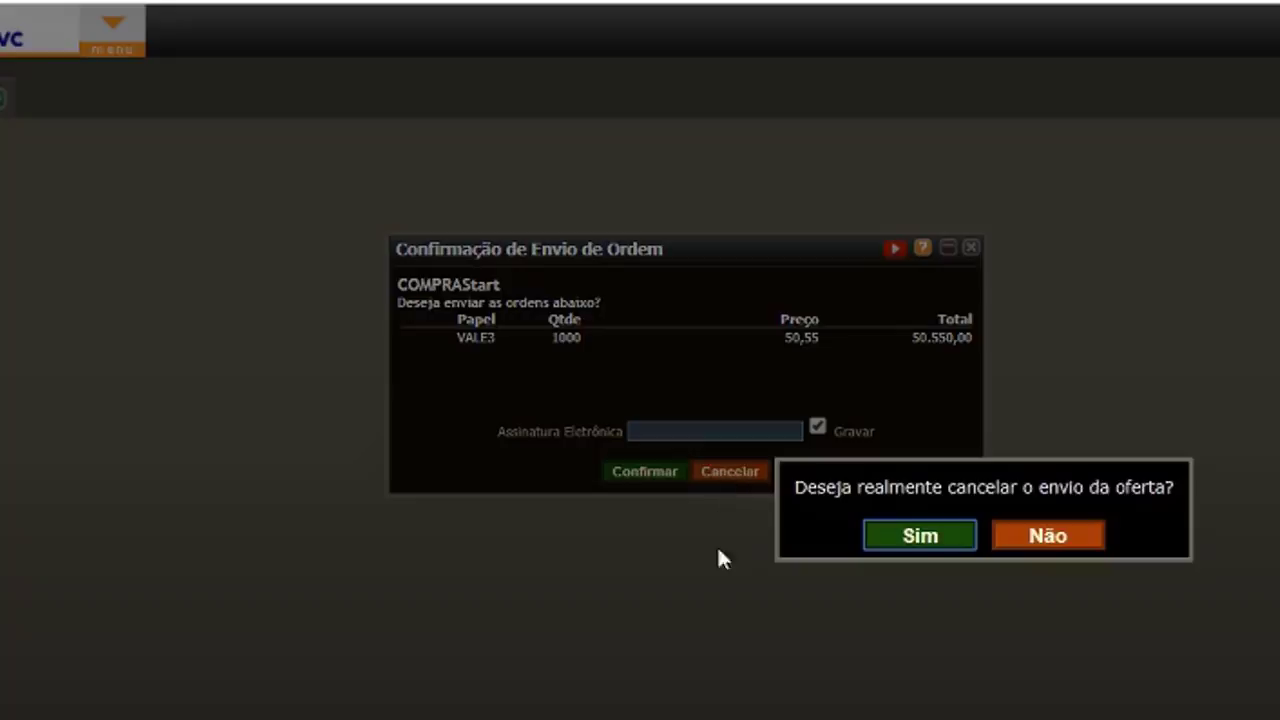
{"action": "left_click", "coordinate": [920, 537]}
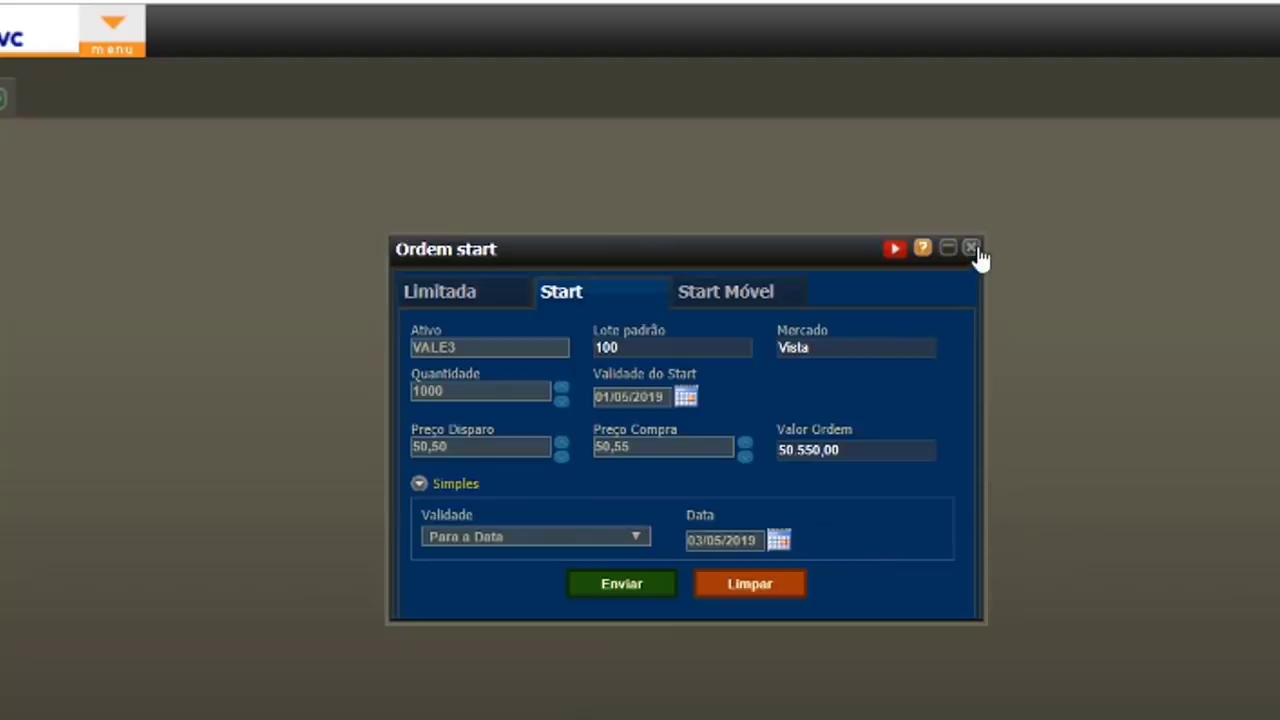
{"action": "left_click", "coordinate": [645, 449]}
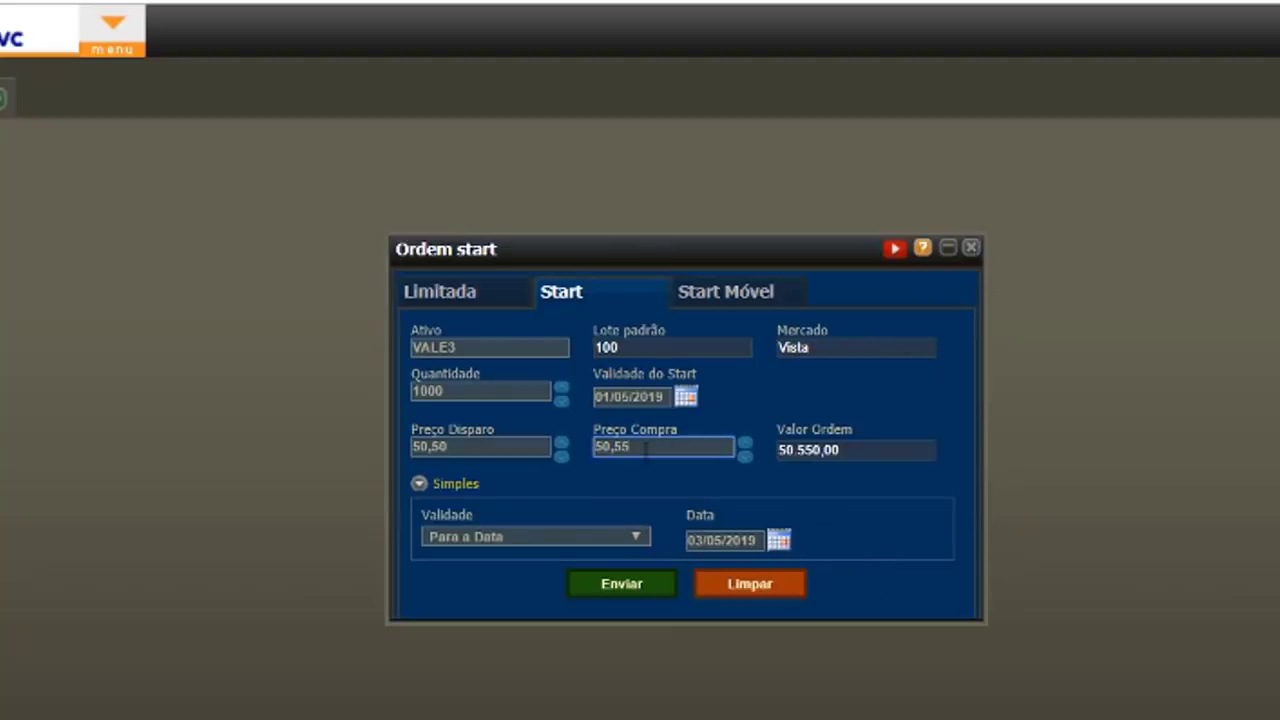
{"action": "scroll", "coordinate": [645, 449], "scroll_direction": "up", "scroll_amount": 8}
{"action": "scroll", "coordinate": [621, 462], "scroll_direction": "down", "scroll_amount": 6}
{"action": "scroll", "coordinate": [613, 475], "scroll_direction": "down", "scroll_amount": 2}
{"action": "left_click", "coordinate": [113, 30]}
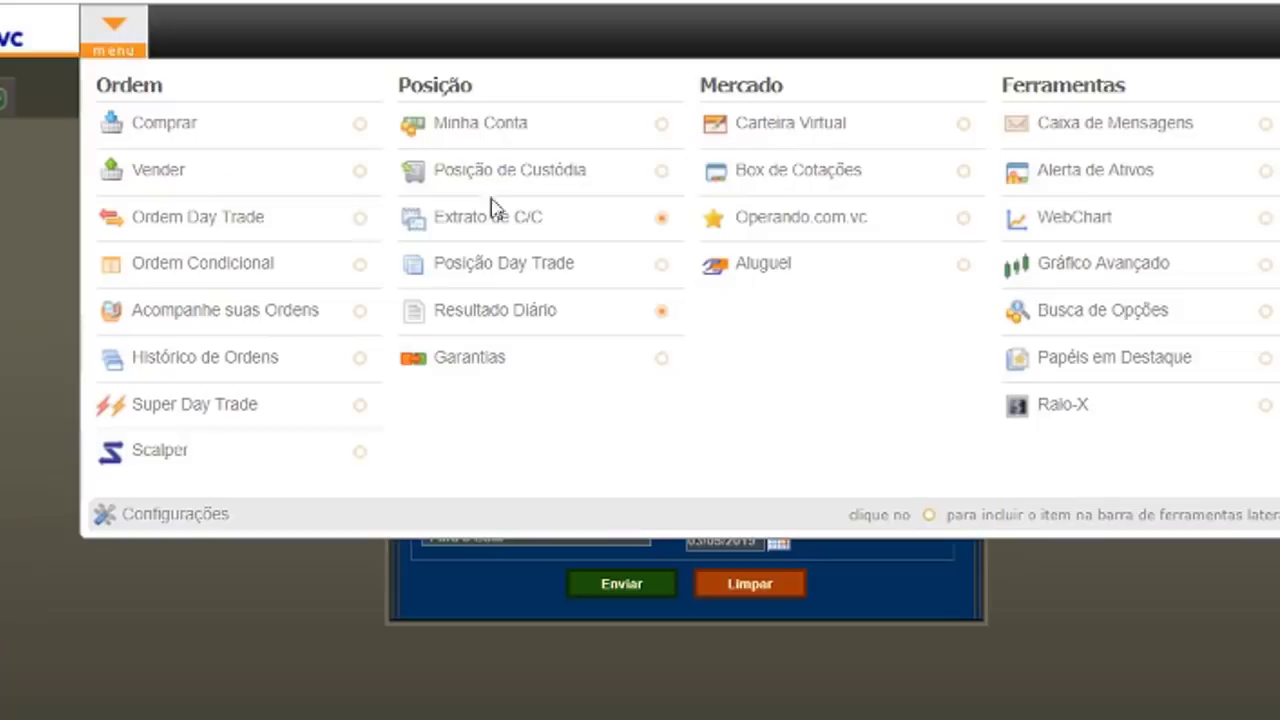
{"action": "left_click", "coordinate": [772, 176]}
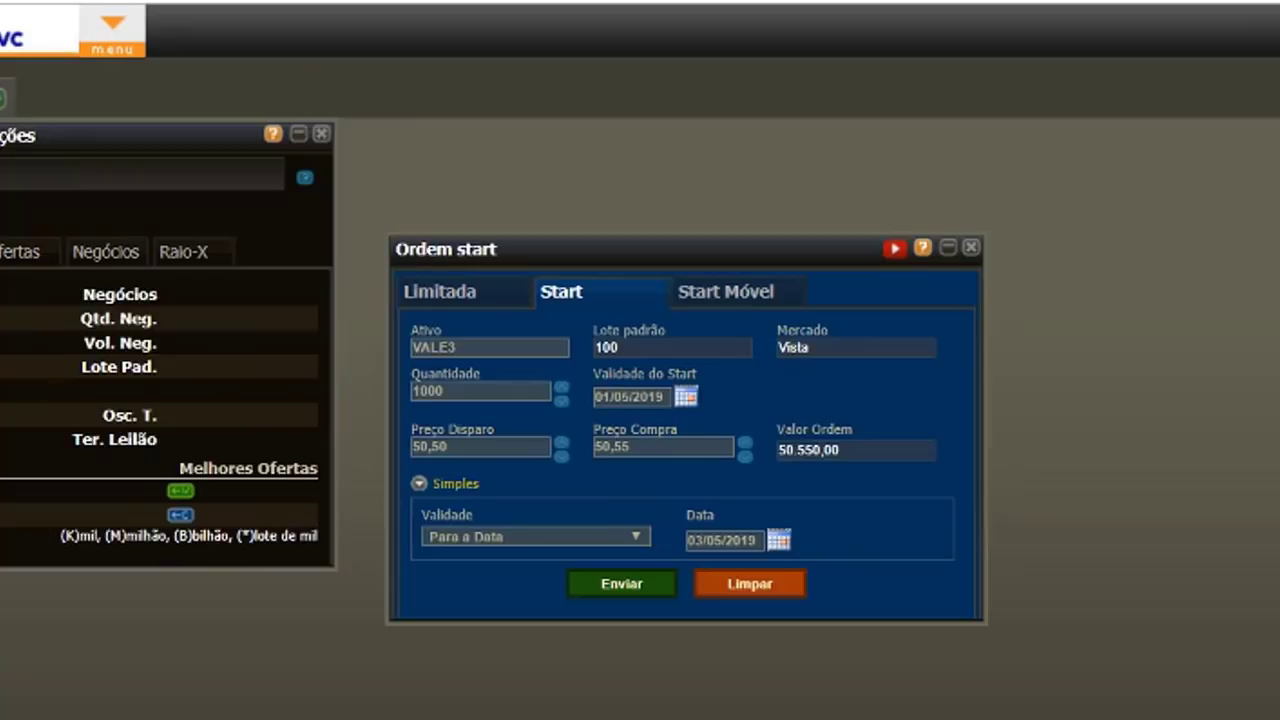
{"action": "left_click", "coordinate": [40, 255]}
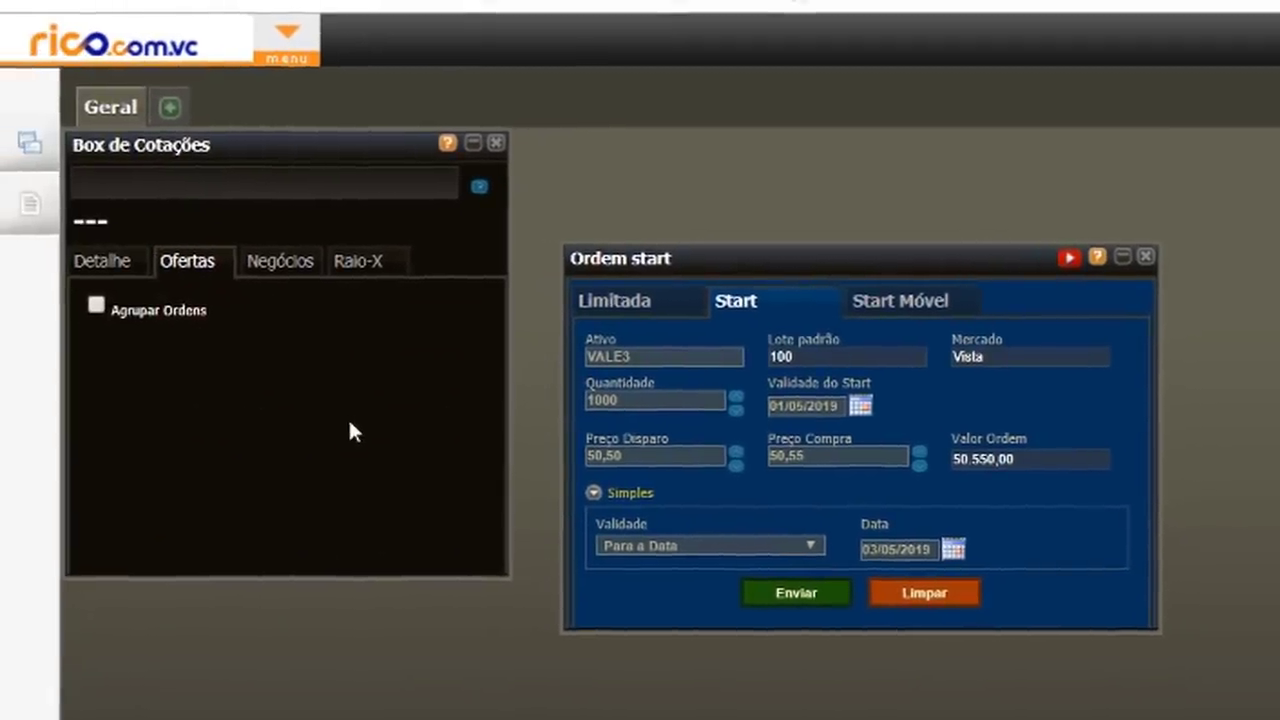
{"action": "left_click", "coordinate": [495, 143]}
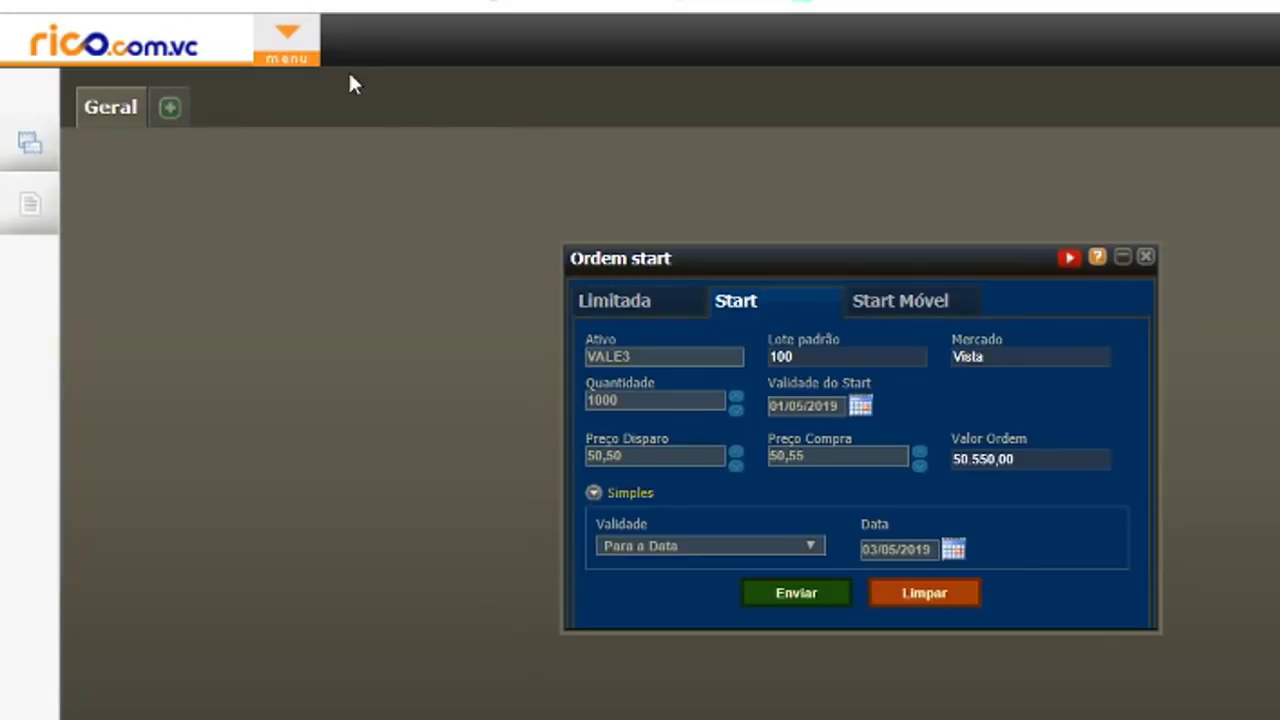
Step: Open a sell order, minimize the Start order window, and move the sell window into the cleared workspace
{"action": "left_click", "coordinate": [274, 35]}
{"action": "left_click", "coordinate": [287, 40]}
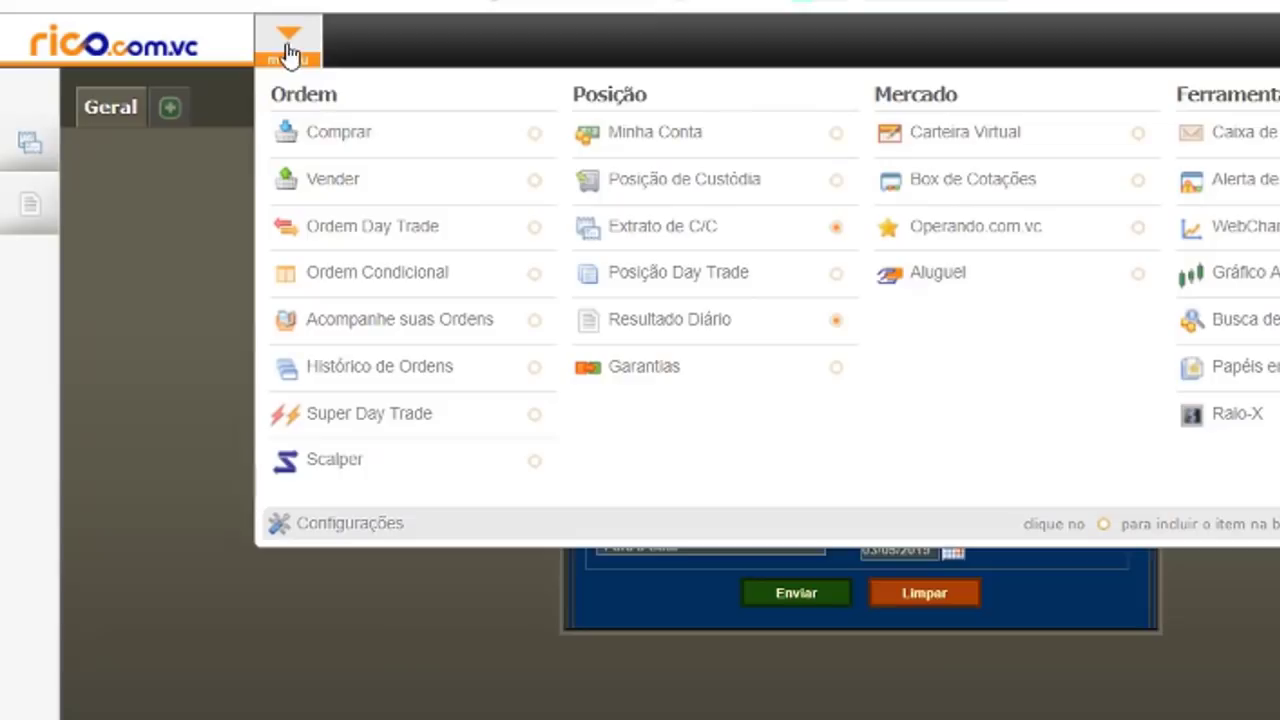
{"action": "left_click", "coordinate": [325, 185]}
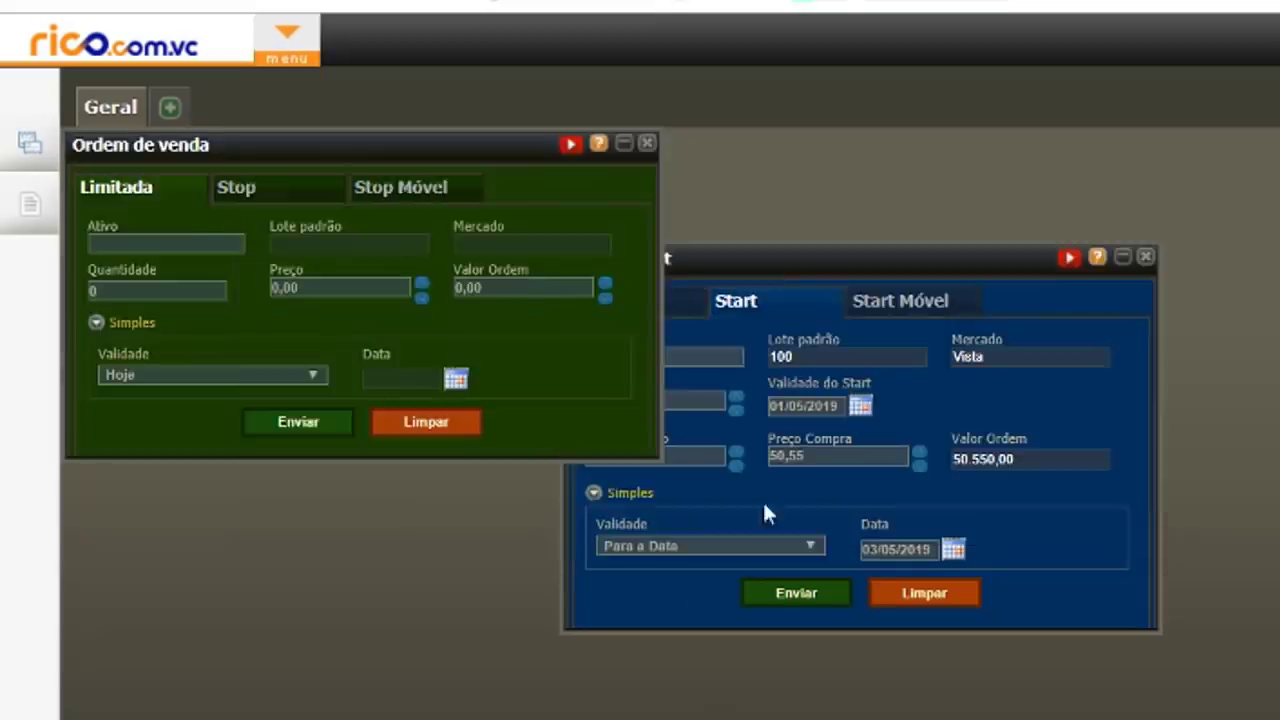
{"action": "left_click", "coordinate": [1122, 257]}
{"action": "left_click_drag", "start_coordinate": [461, 153], "coordinate": [945, 303]}
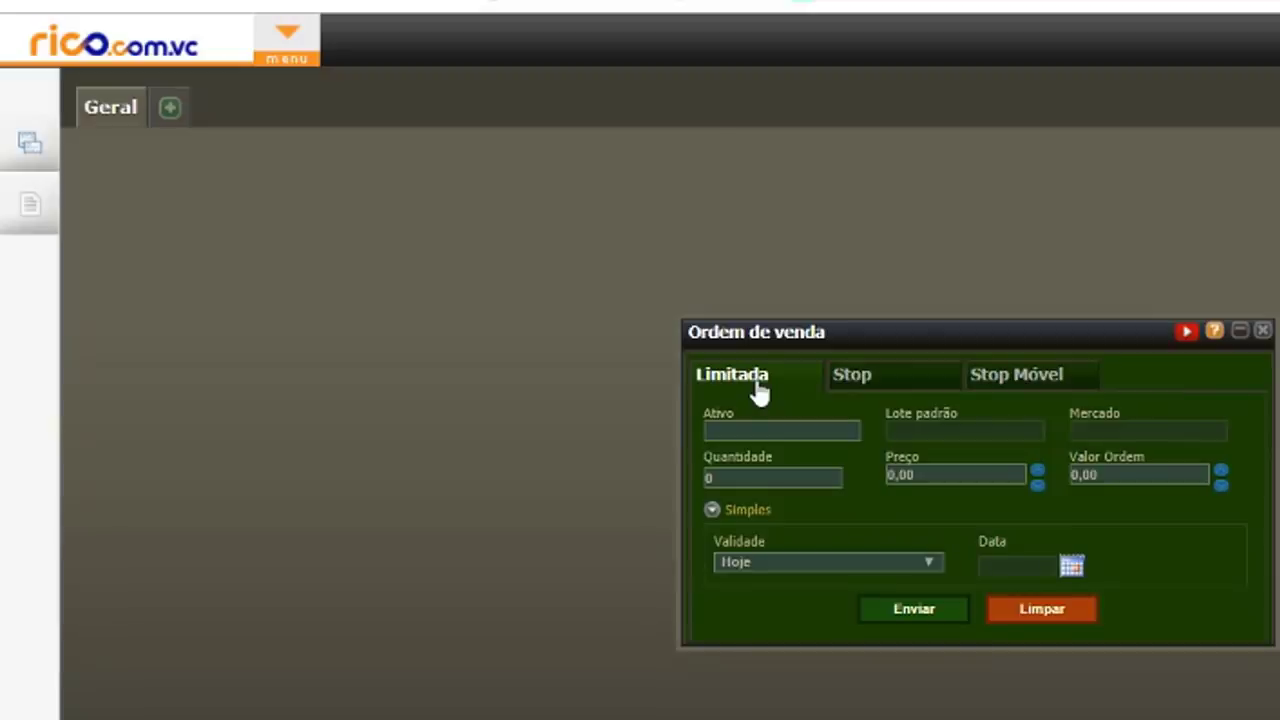
Step: Enter asset VALE3 and a quantity of 1.000 in the limit sell order
{"action": "left_click", "coordinate": [728, 432]}
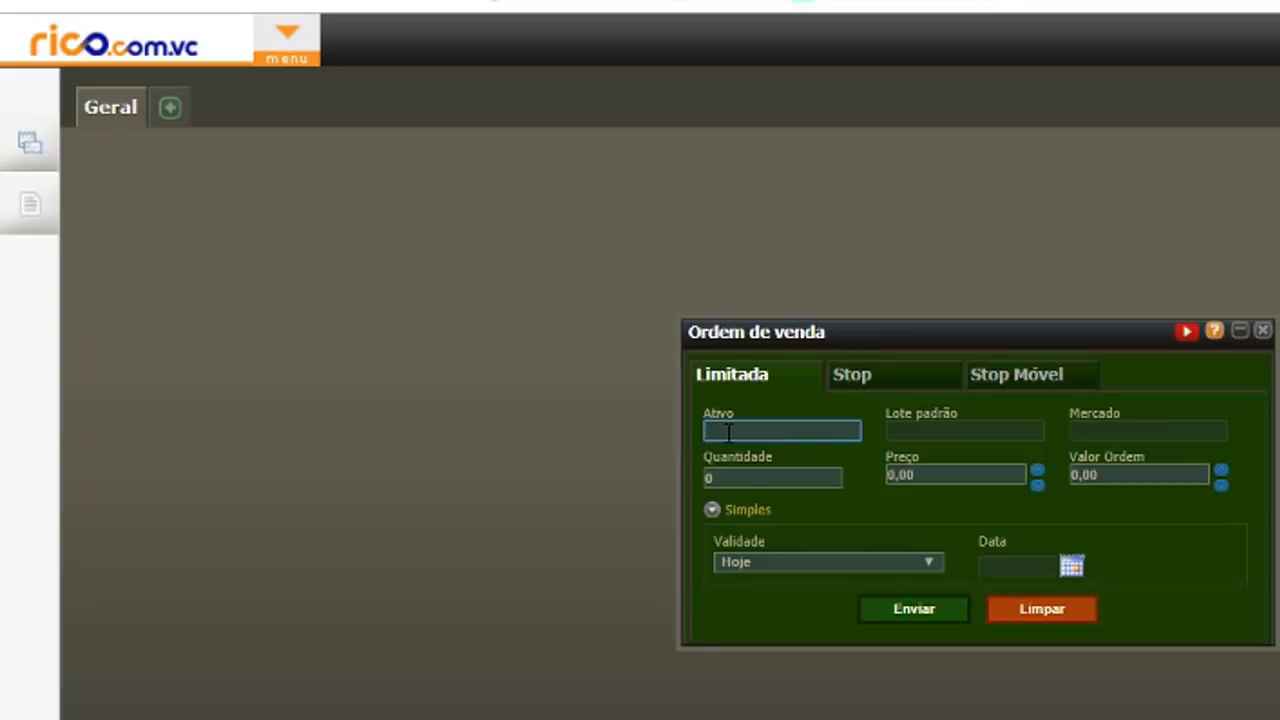
{"action": "type", "text": "VALE3"}
{"action": "key", "text": "Tab"}
{"action": "type", "text": "1000"}
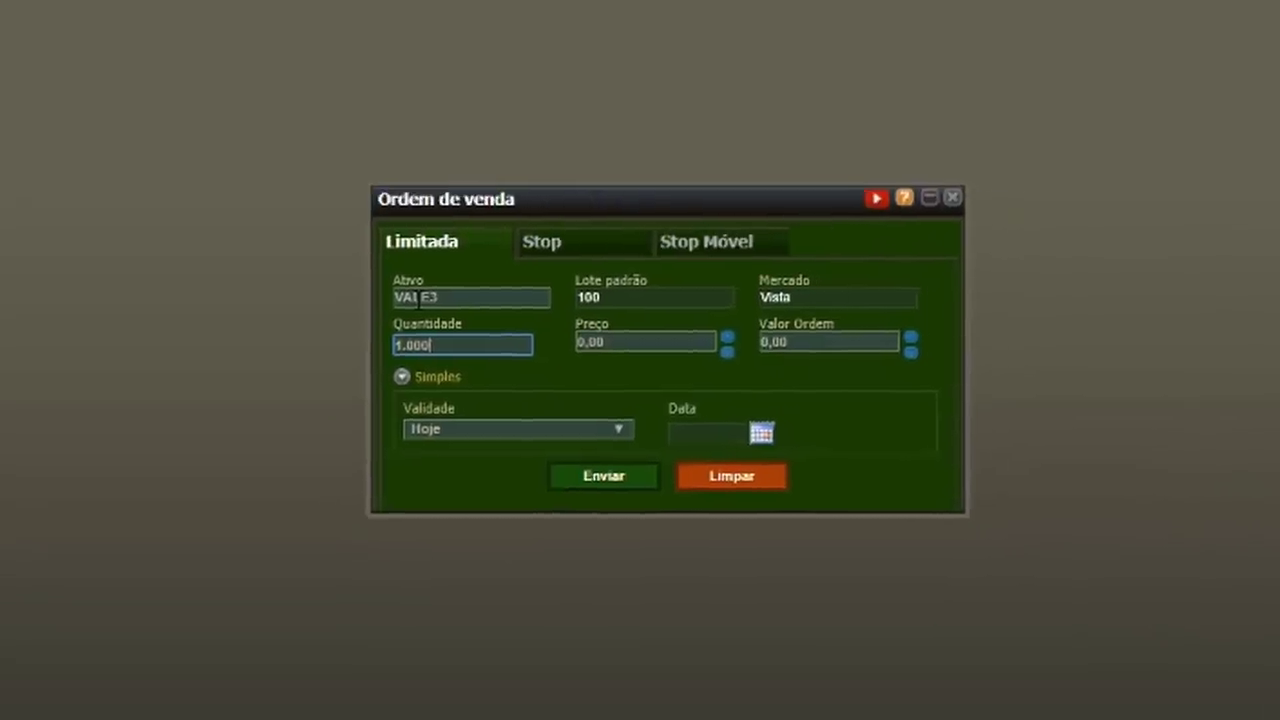
Step: Dismiss the order validation message and set the VALE3 limit sell order's price to 50,50
{"action": "key", "text": "Return"}
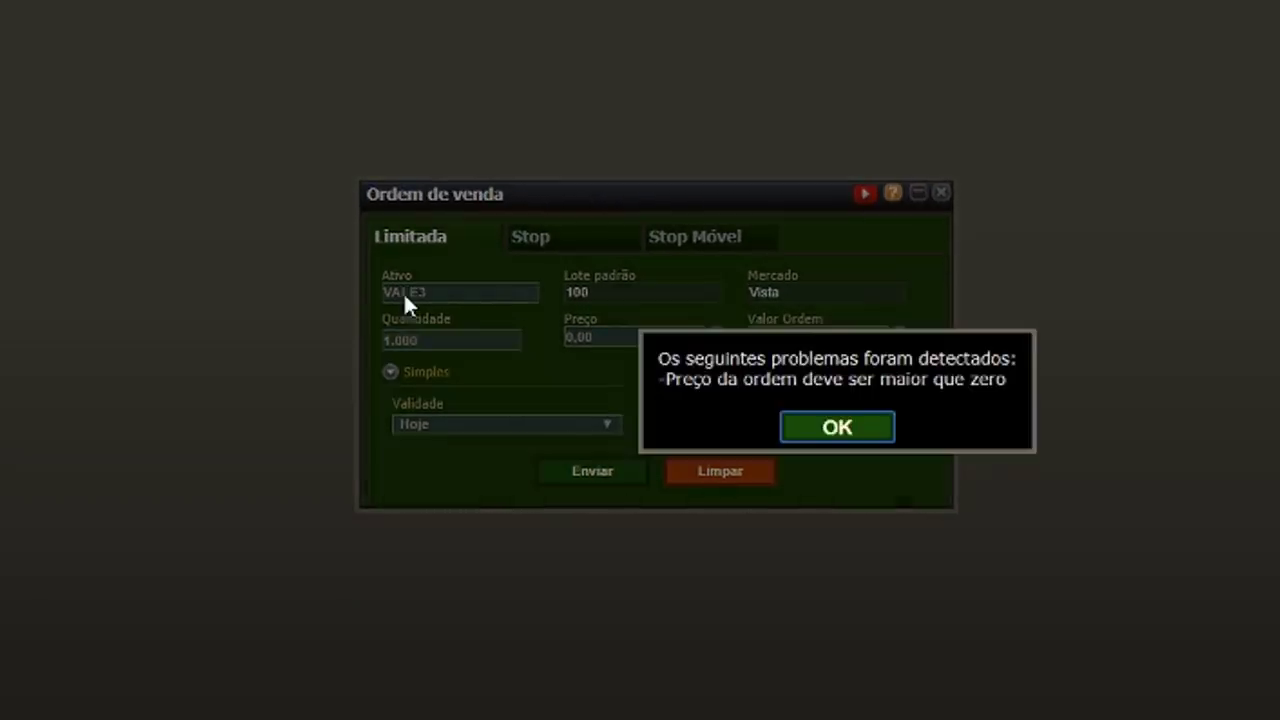
{"action": "left_click", "coordinate": [803, 429]}
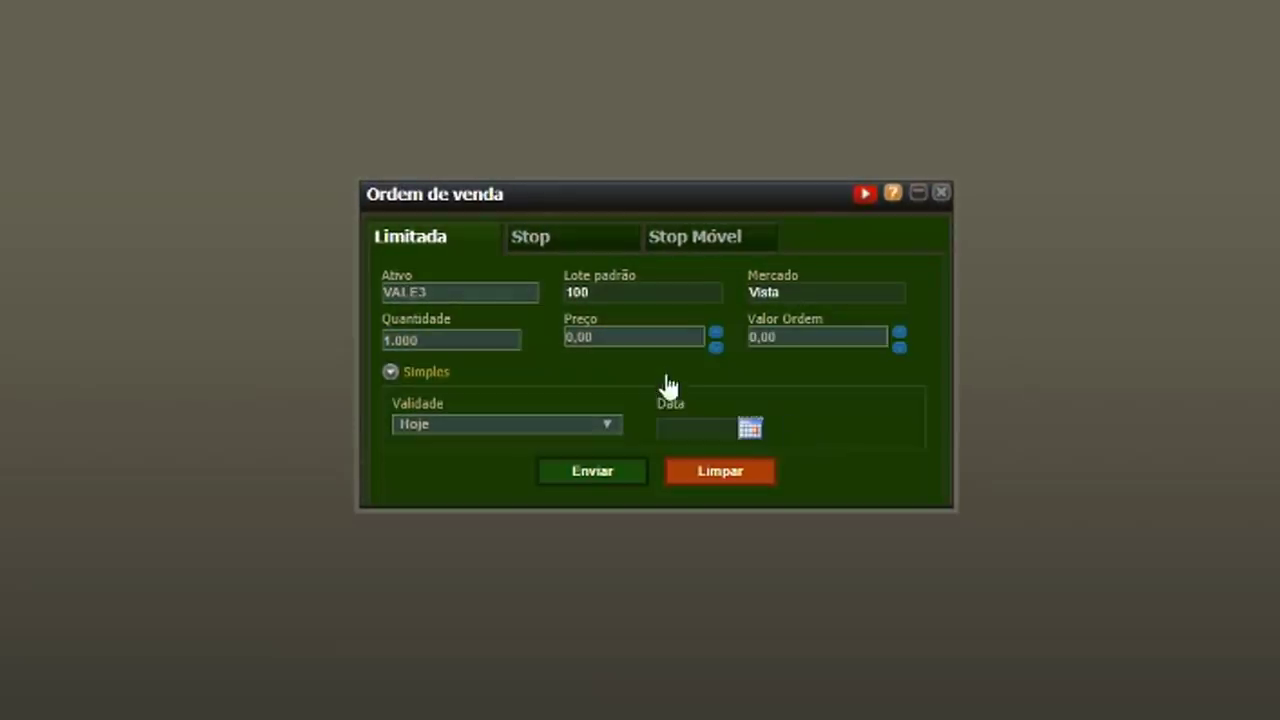
{"action": "left_click", "coordinate": [607, 331]}
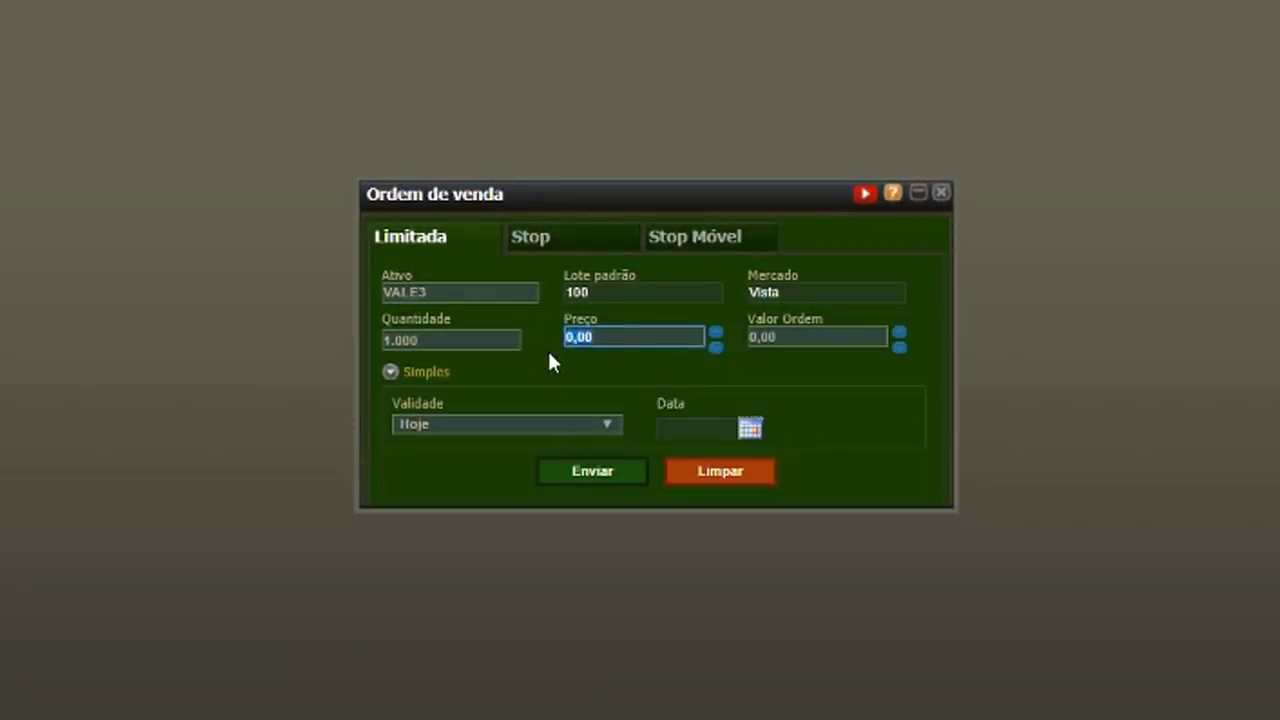
{"action": "type", "text": "5050"}
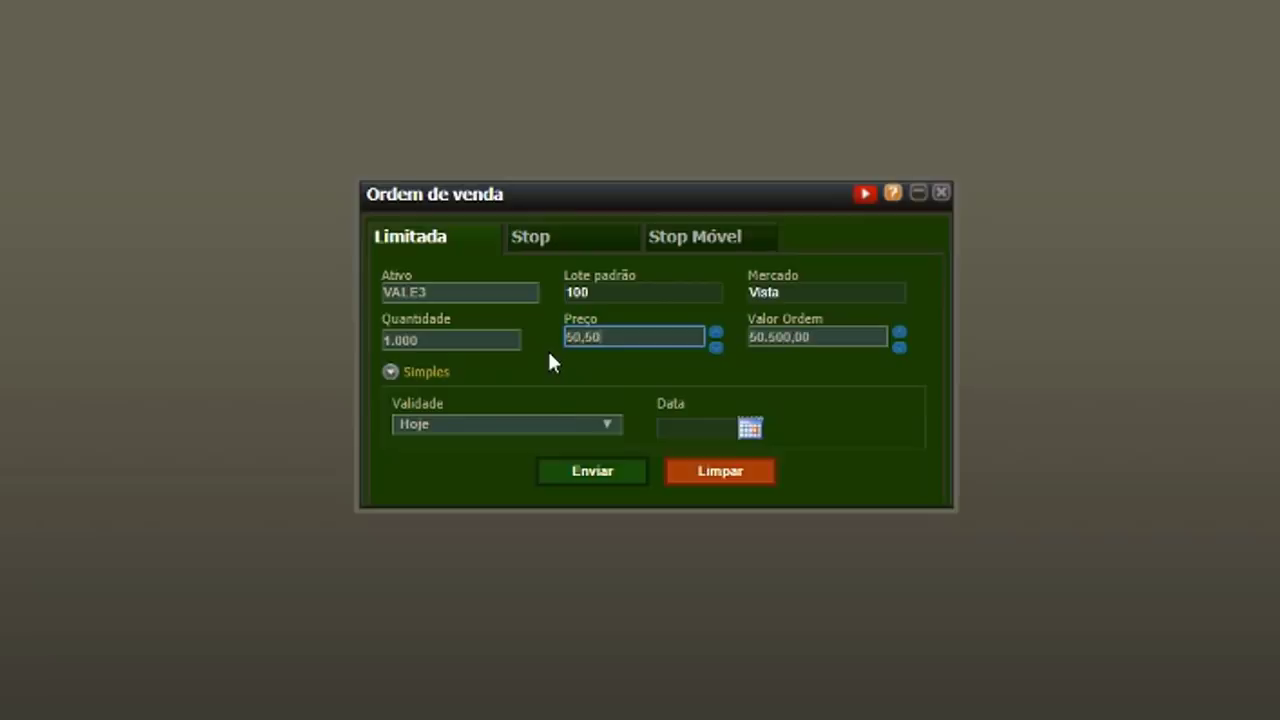
{"action": "left_click", "coordinate": [557, 387]}
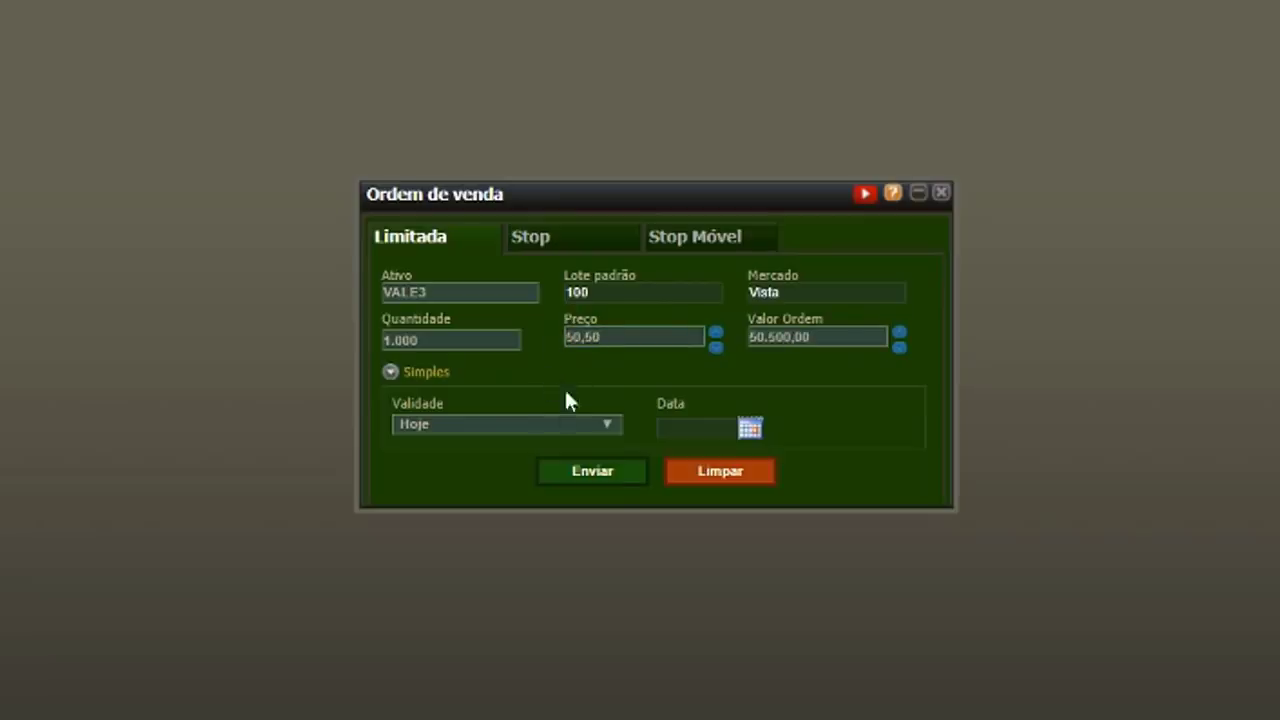
Step: Set the limit sell order's validity to Para a Data with the date 03/05/2019
{"action": "left_click", "coordinate": [552, 424]}
{"action": "left_click", "coordinate": [484, 494]}
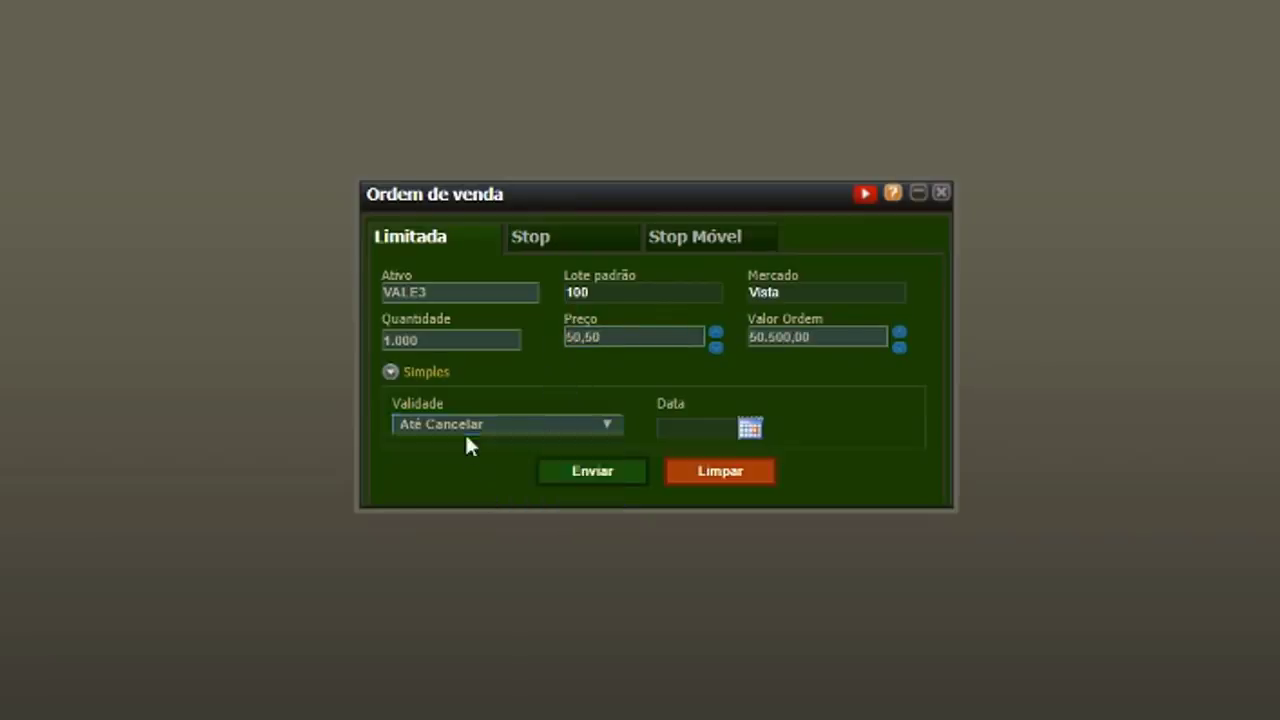
{"action": "left_click", "coordinate": [468, 428]}
{"action": "left_click", "coordinate": [469, 481]}
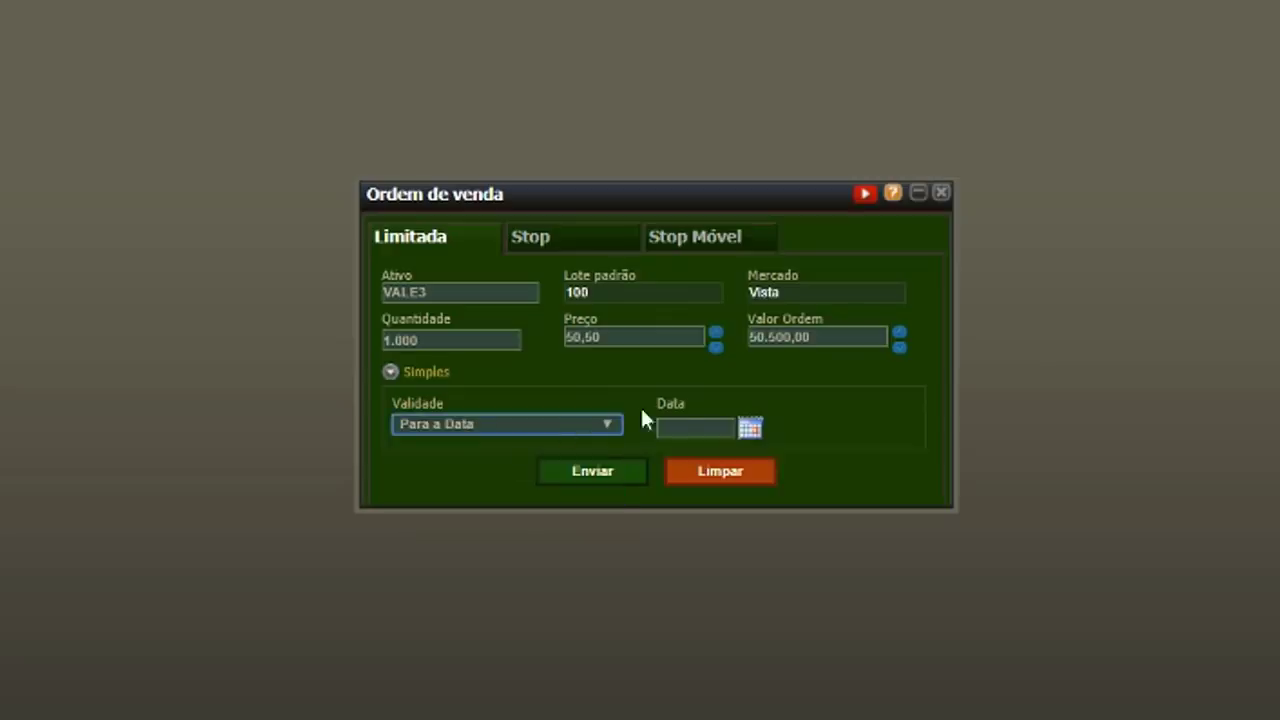
{"action": "left_click", "coordinate": [750, 428]}
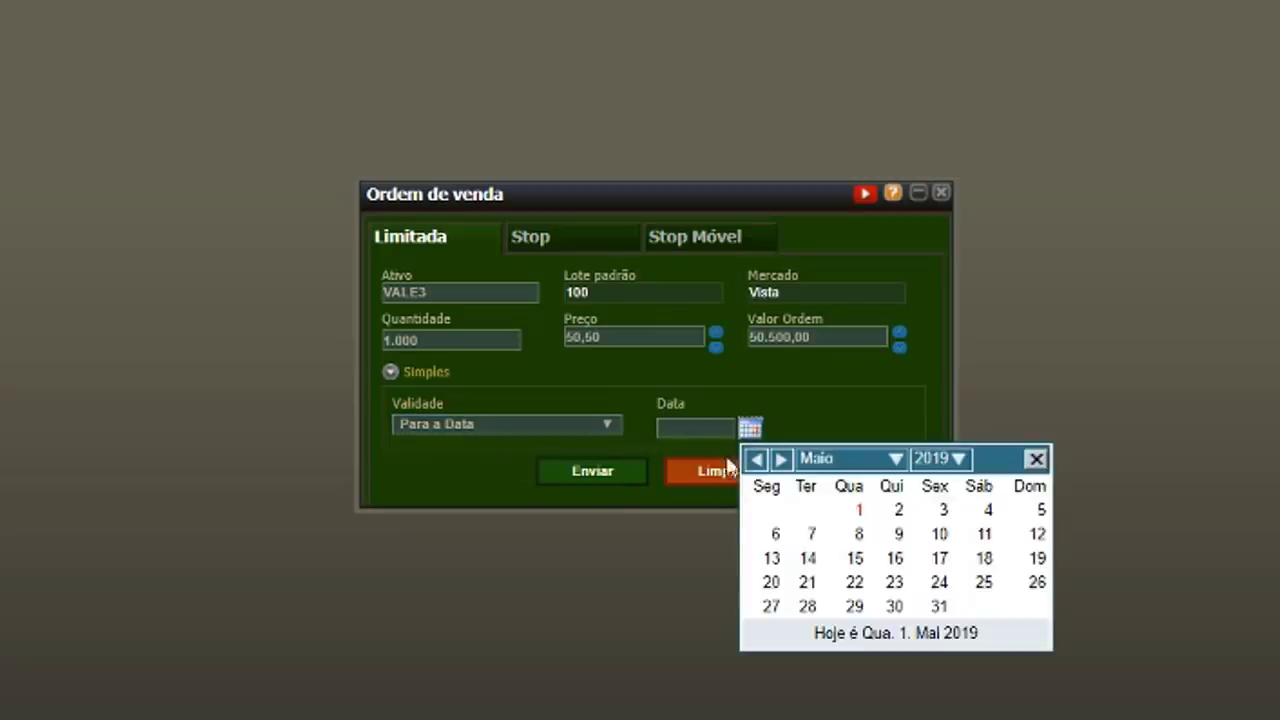
{"action": "left_click", "coordinate": [944, 514]}
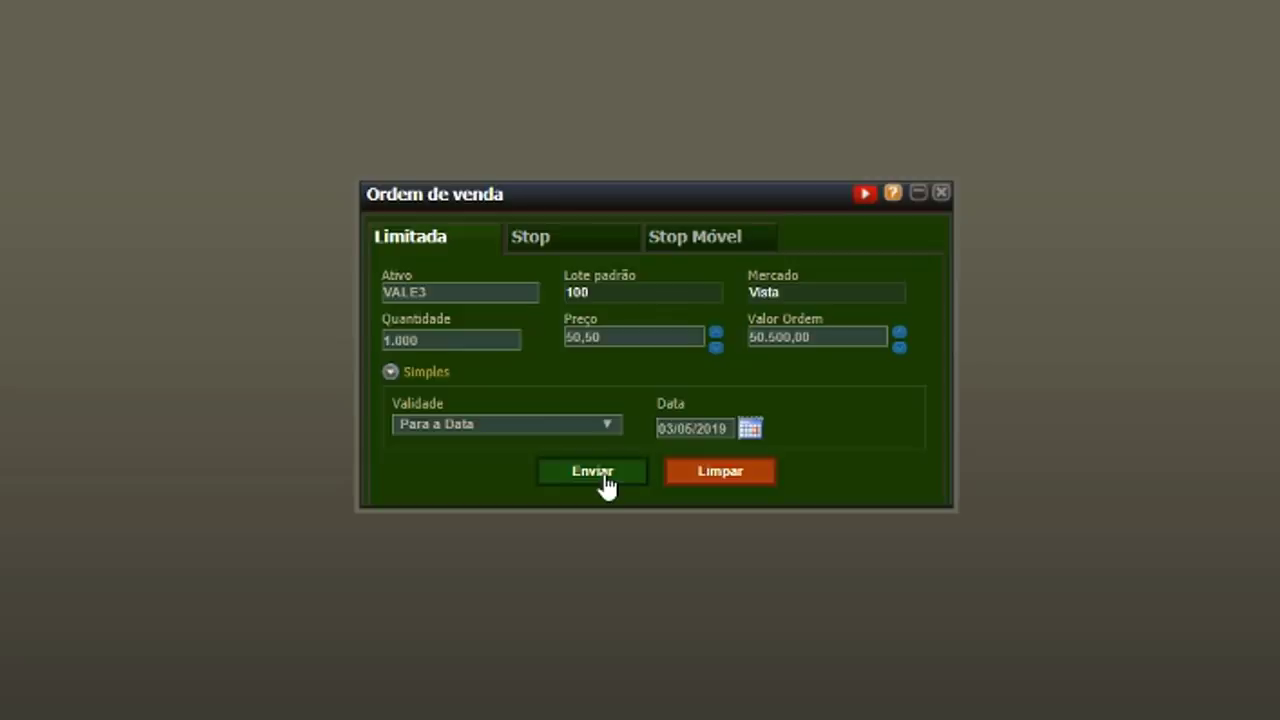
Step: Switch the sell order to a Stop order and set the Stop Loss trigger price to 49,49 and sell price to 49,40
{"action": "left_click", "coordinate": [545, 240]}
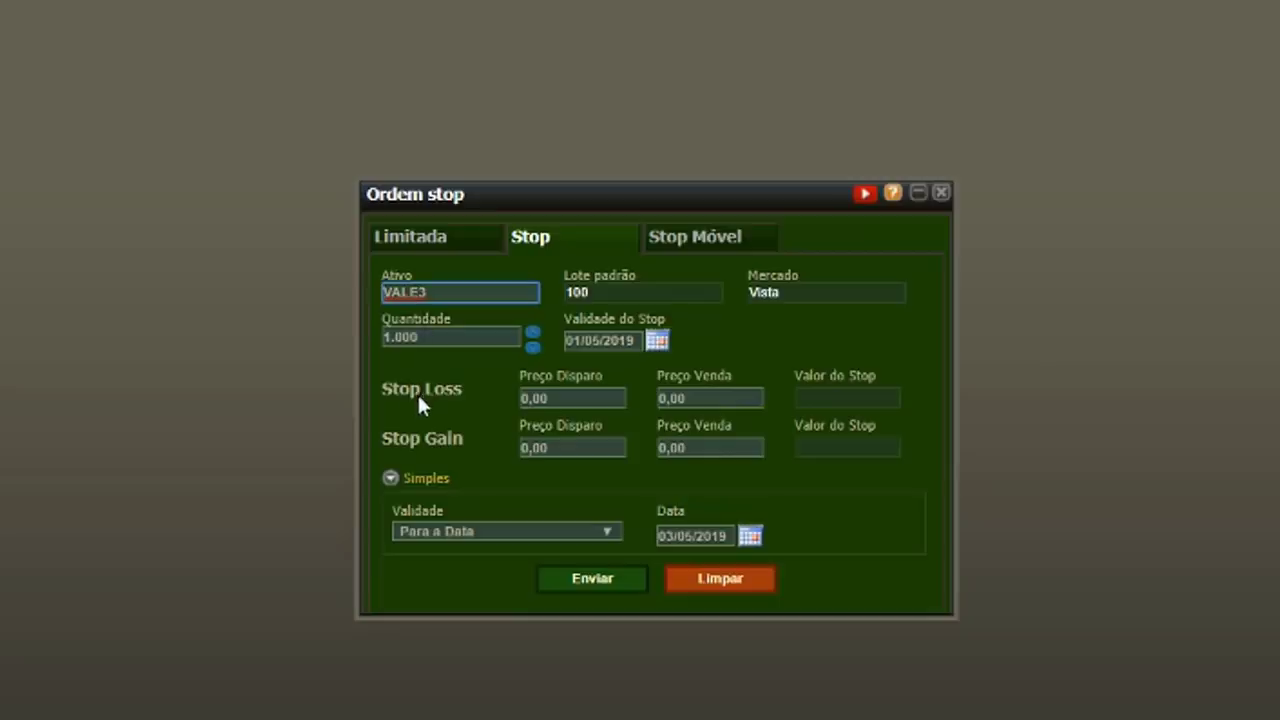
{"action": "left_click", "coordinate": [556, 397]}
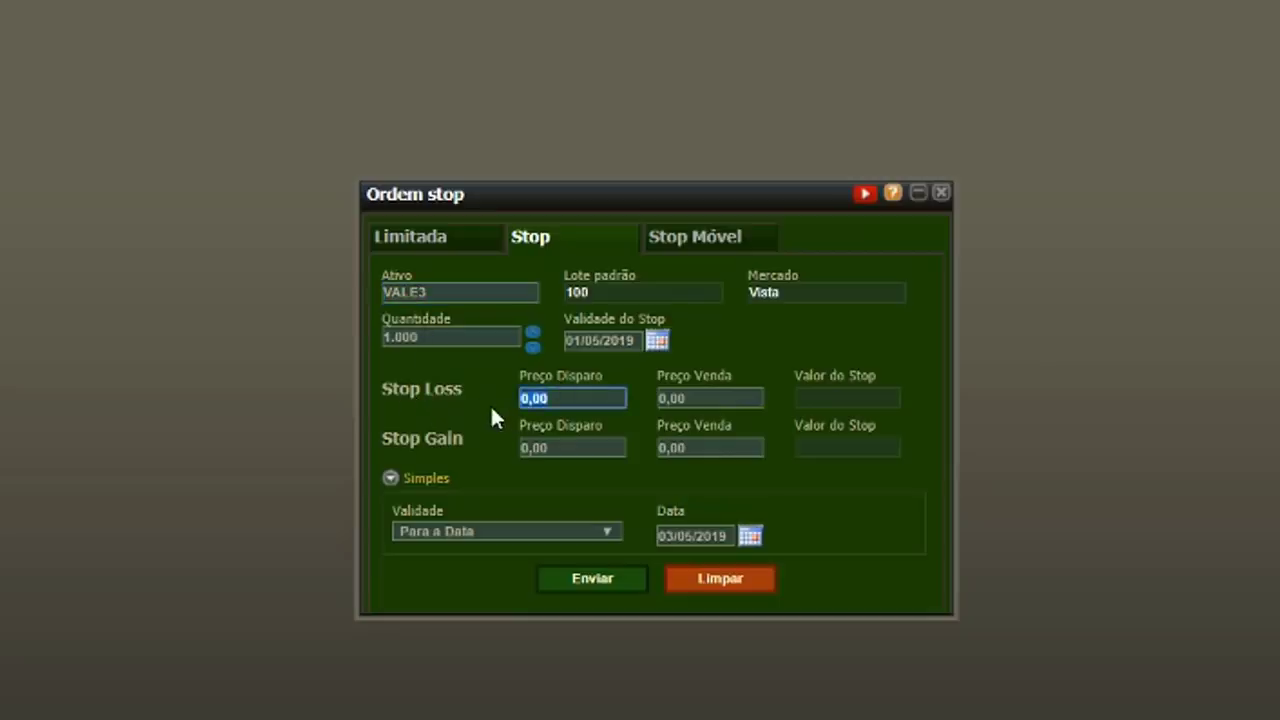
{"action": "type", "text": "49,49"}
{"action": "left_click", "coordinate": [673, 398]}
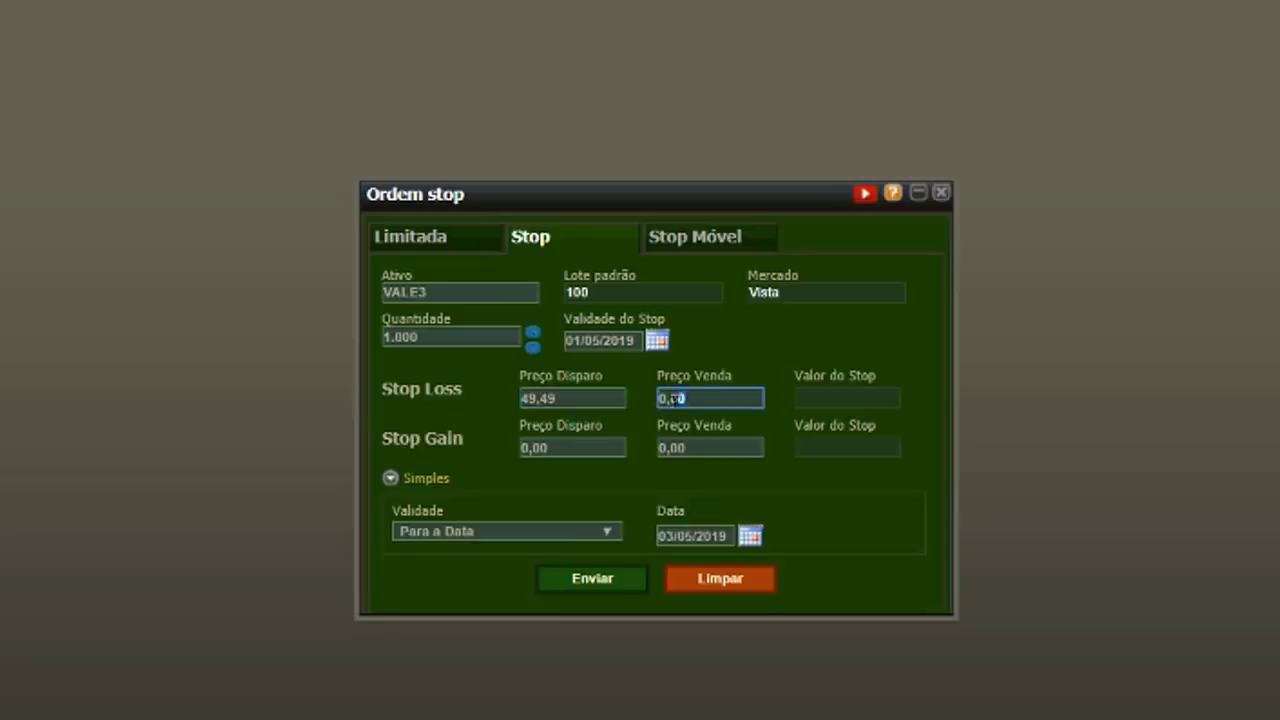
{"action": "type", "text": "49,40"}
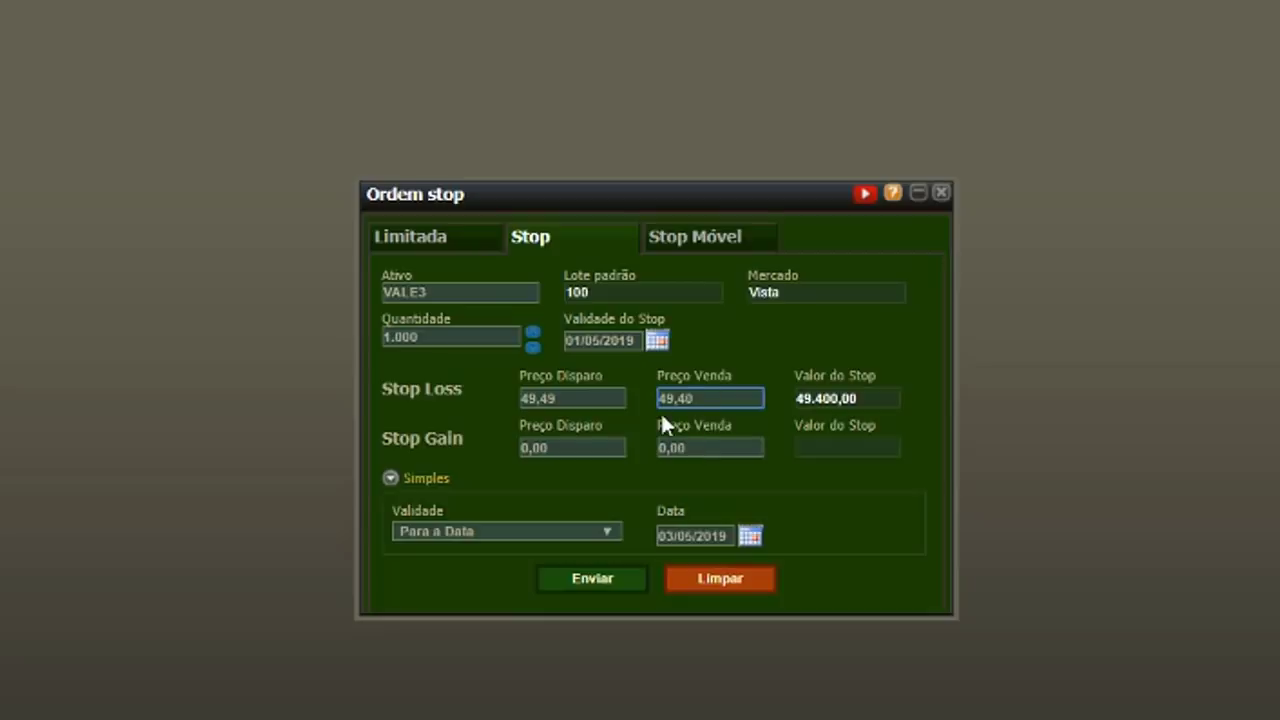
{"action": "left_click", "coordinate": [644, 430]}
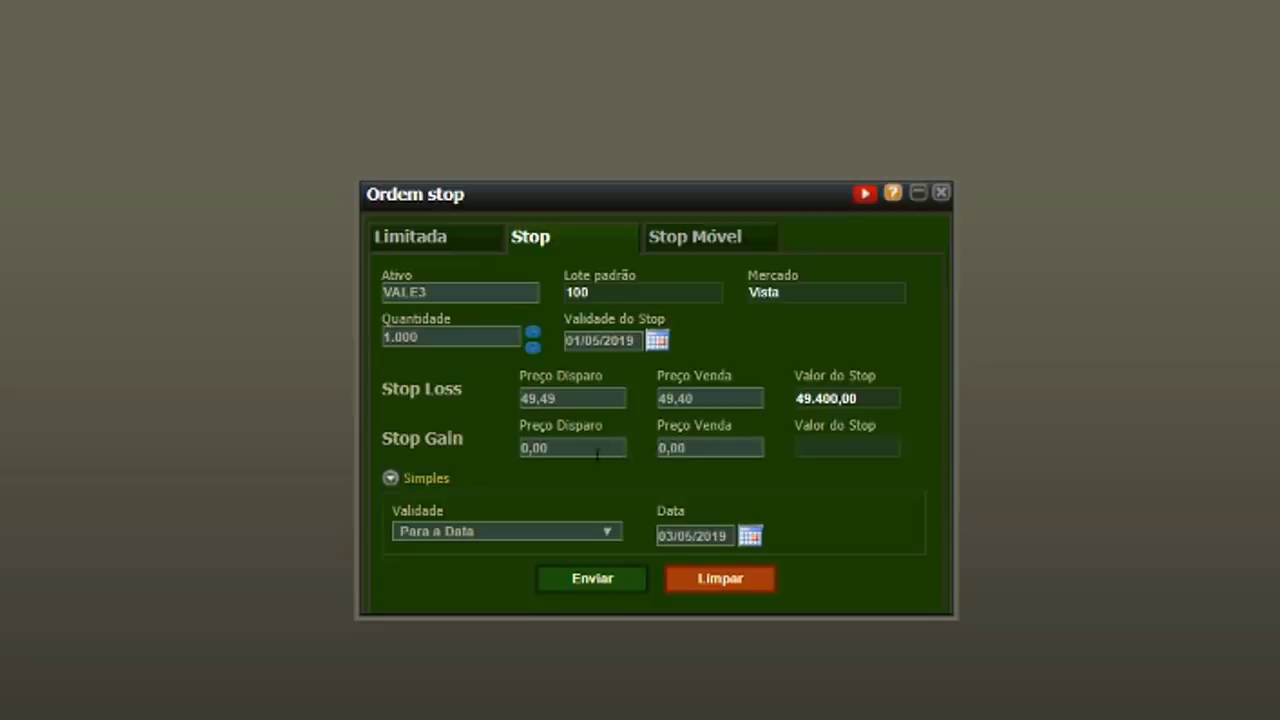
Step: Set the Stop Gain trigger price to 50,50 and its sell price to 50,49
{"action": "left_click", "coordinate": [548, 450]}
{"action": "type", "text": "50,50"}
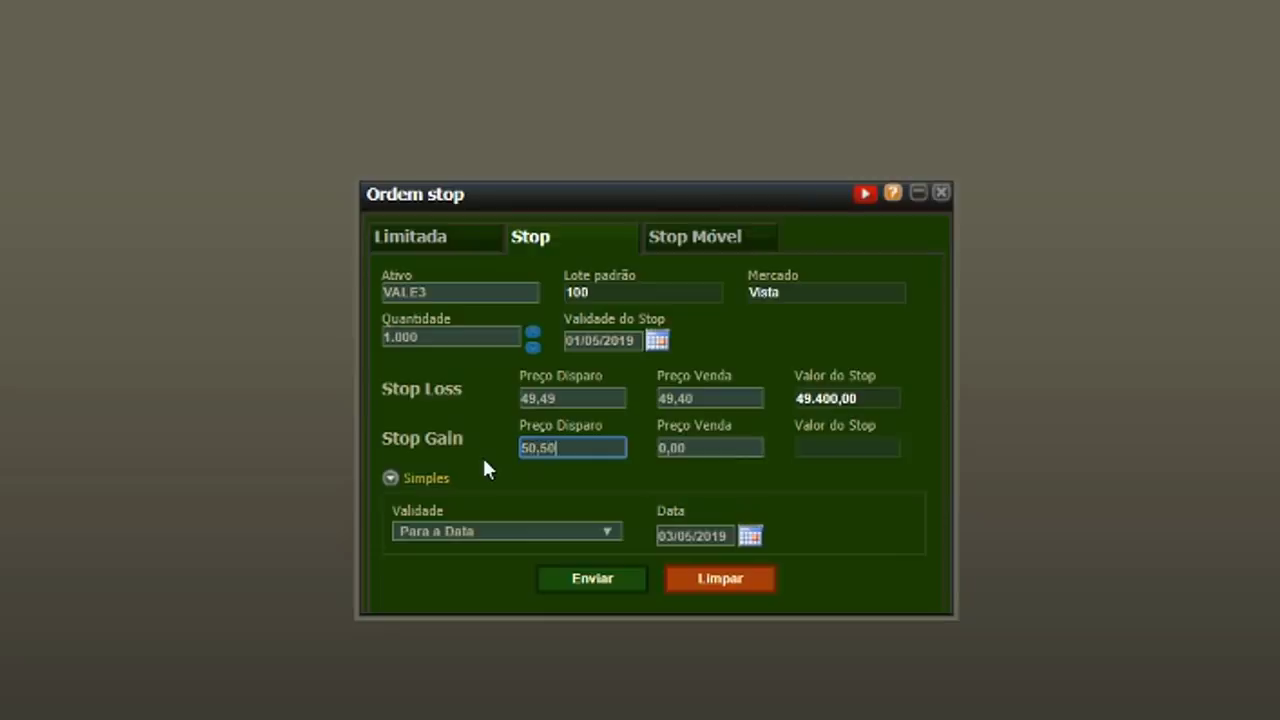
{"action": "left_click", "coordinate": [703, 450]}
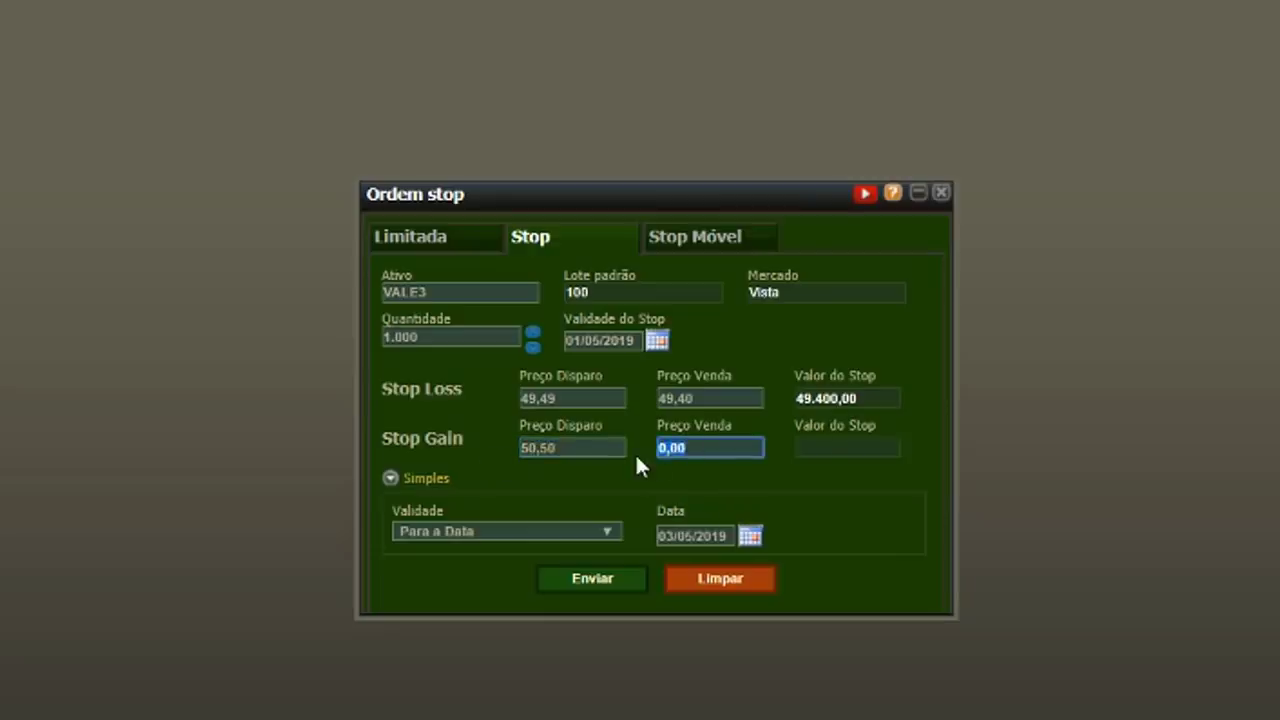
{"action": "type", "text": "50,49"}
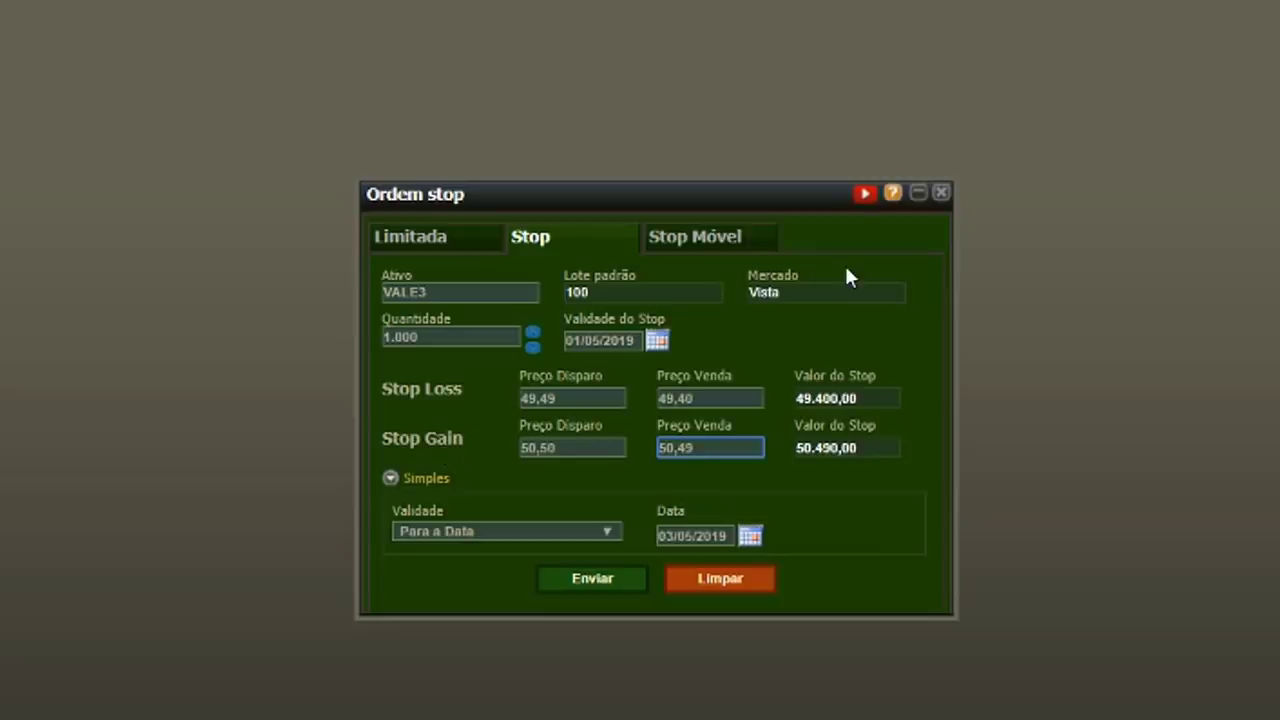
Step: Close the Stop order window, open a Day Trade order, and move its window toward the middle of the workspace
{"action": "left_click", "coordinate": [940, 192]}
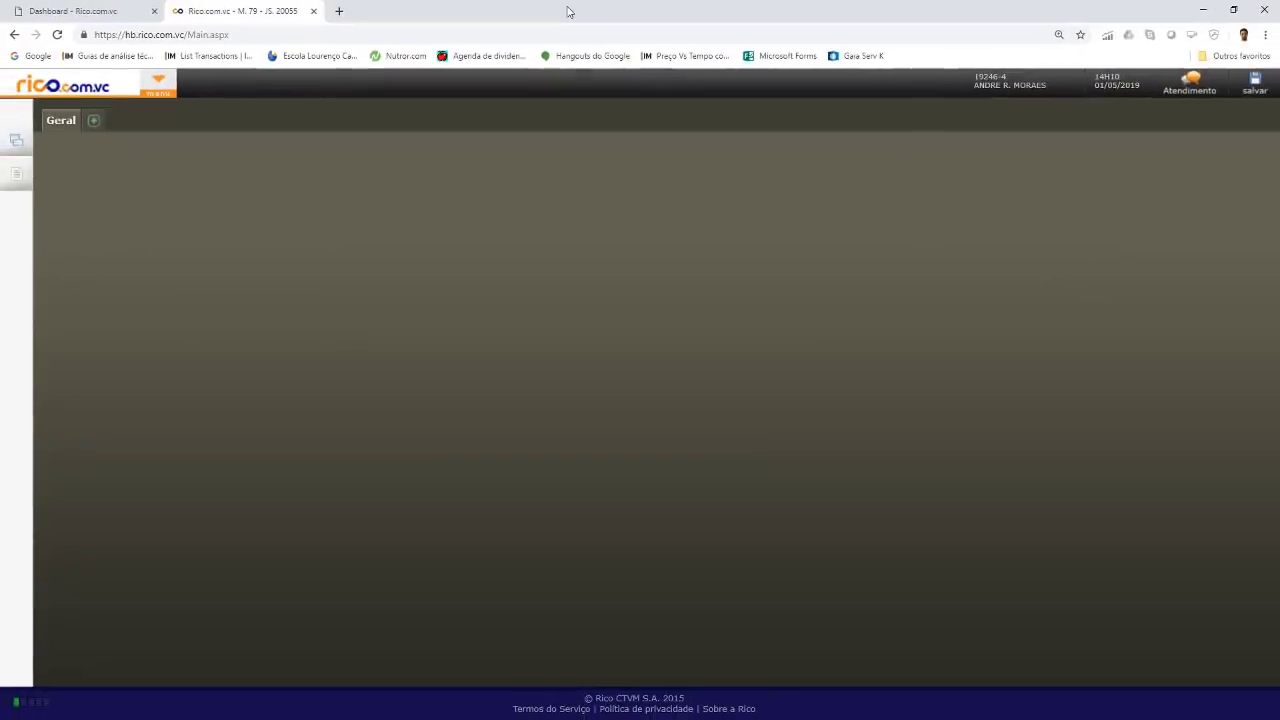
{"action": "left_click", "coordinate": [160, 80]}
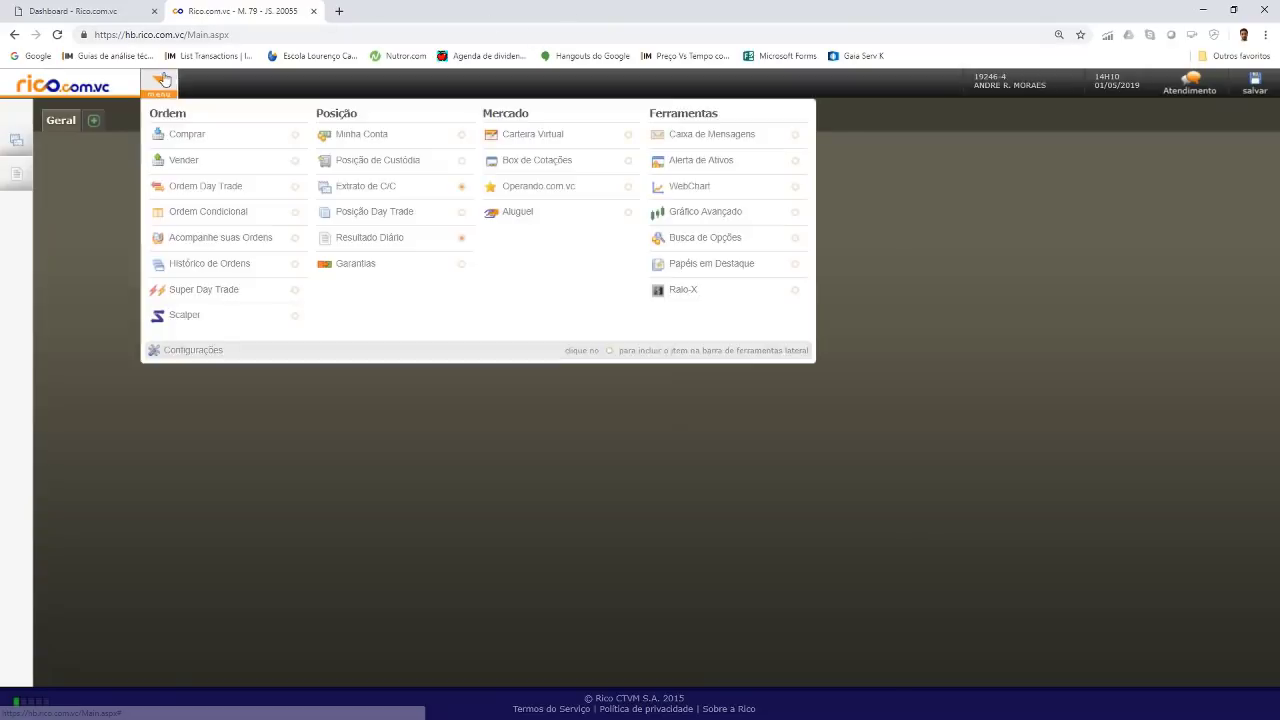
{"action": "left_click", "coordinate": [186, 190]}
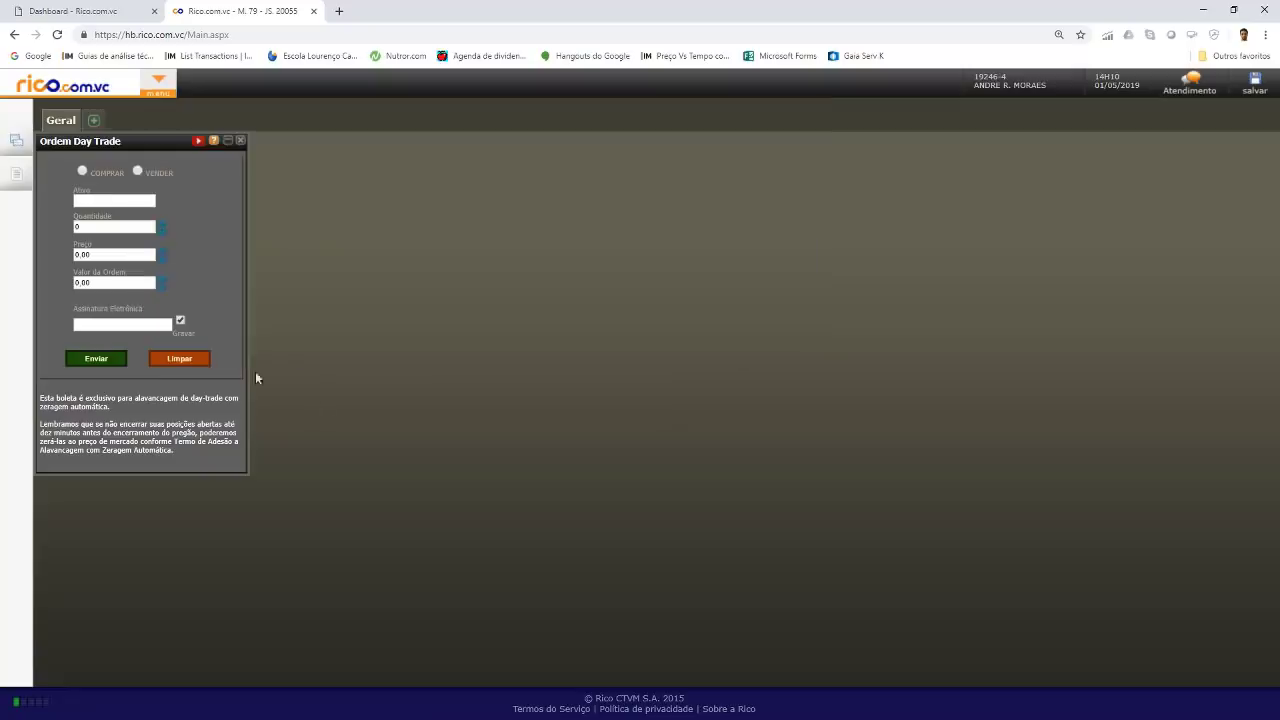
{"action": "left_click_drag", "start_coordinate": [165, 145], "coordinate": [421, 232]}
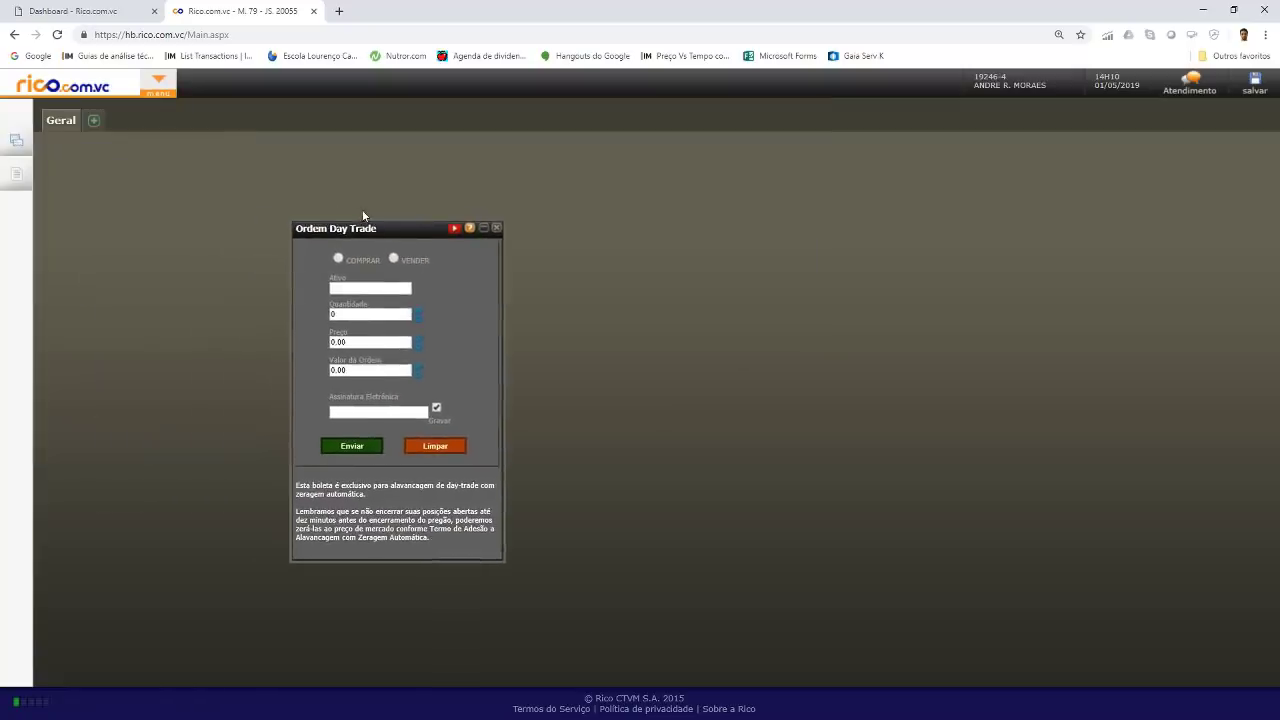
Step: Make the Day Trade order a purchase (Comprar) of asset VALE3 with a quantity of 1.000
{"action": "left_click", "coordinate": [340, 258]}
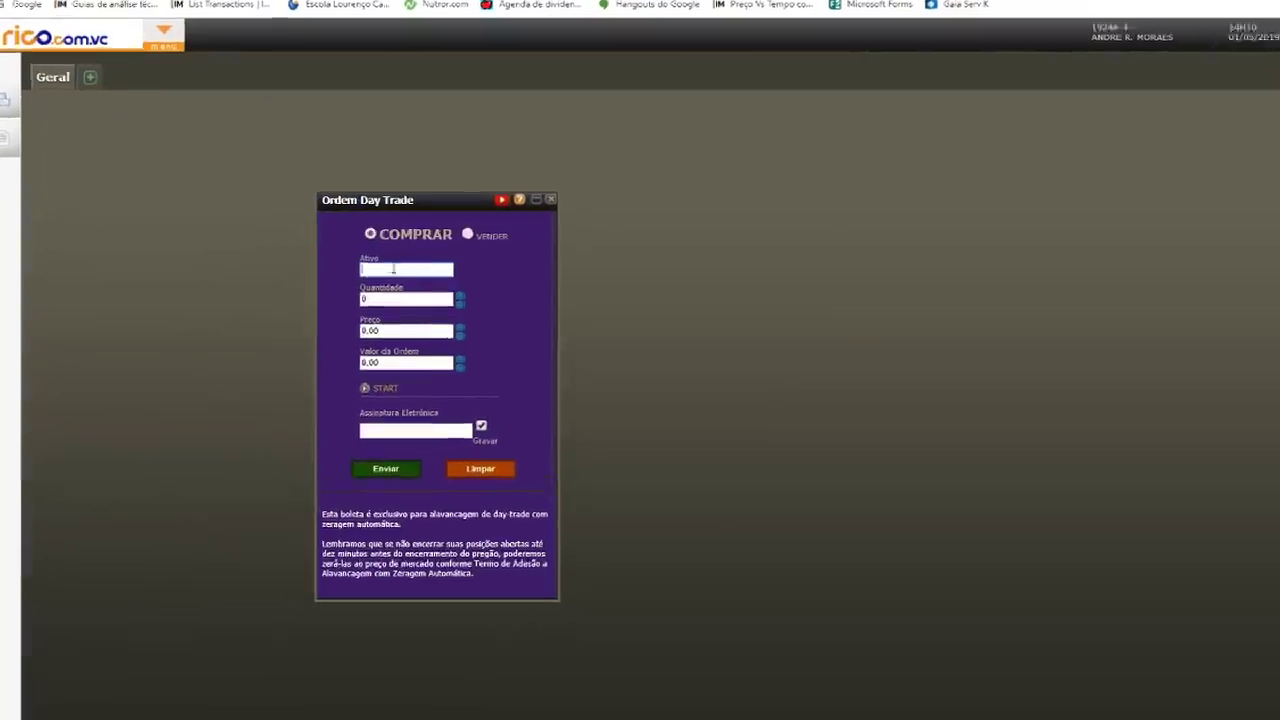
{"action": "left_click", "coordinate": [479, 217]}
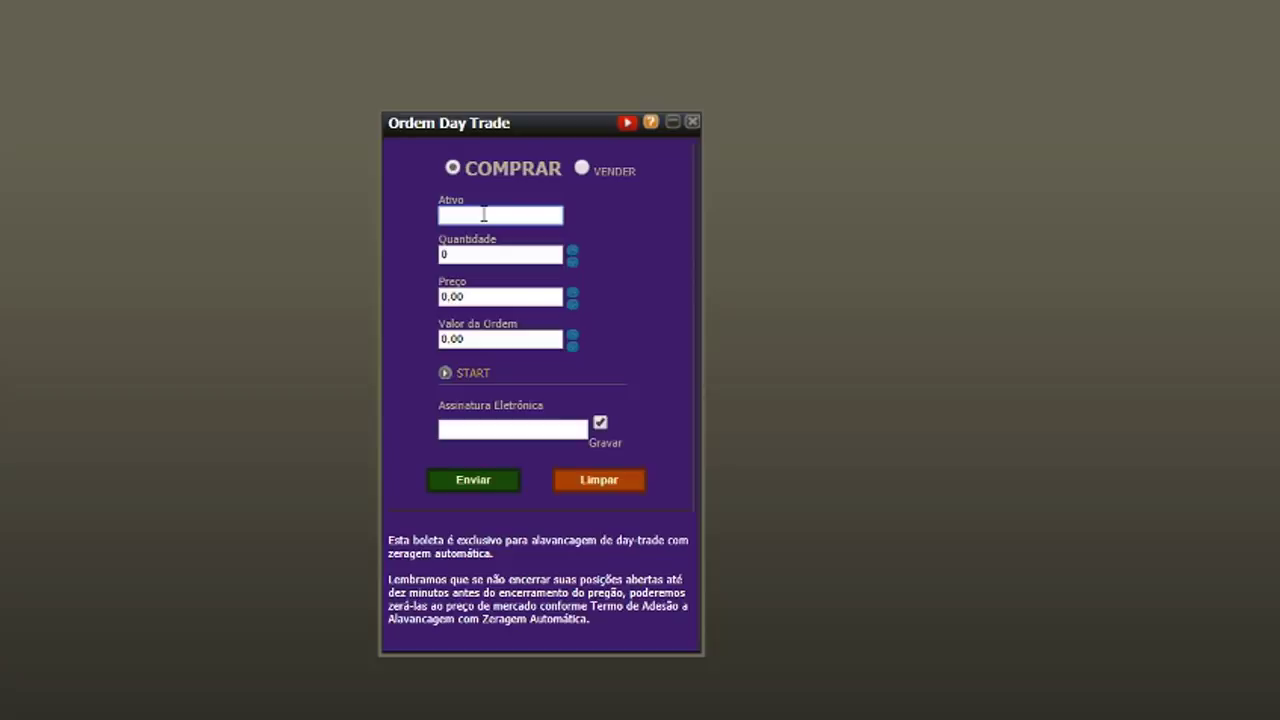
{"action": "type", "text": "VALE3"}
{"action": "key", "text": "Tab"}
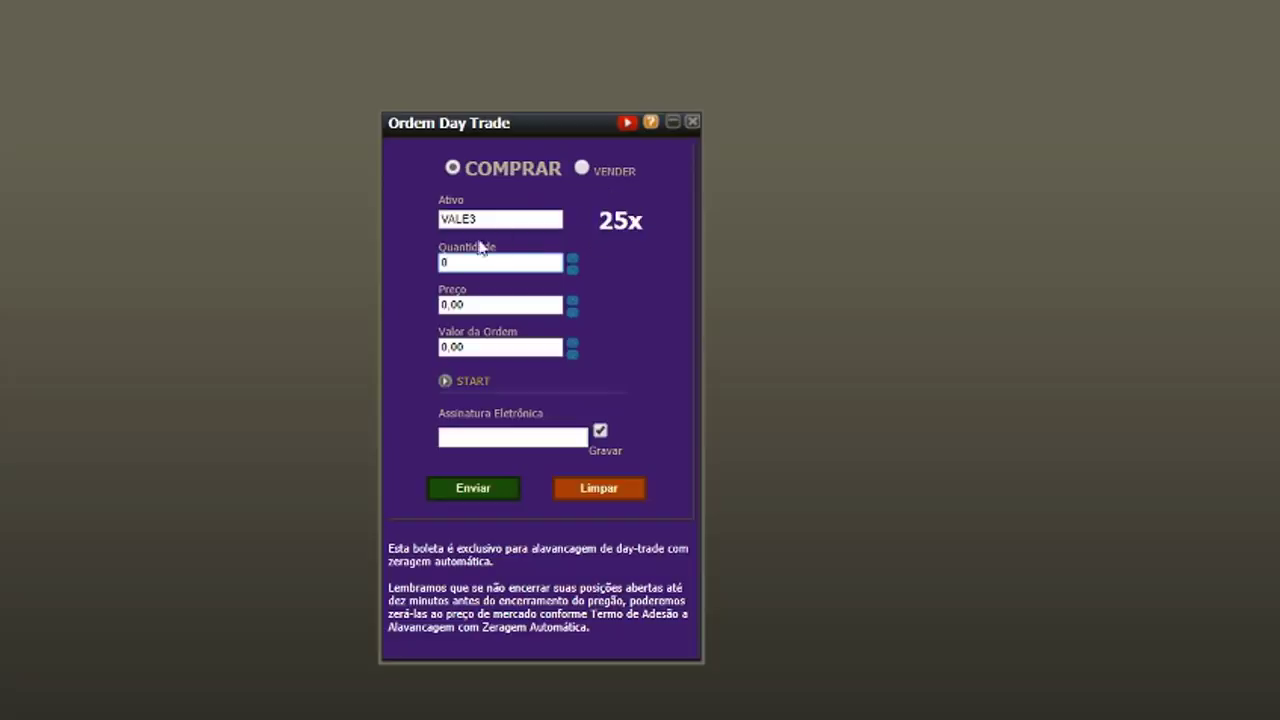
{"action": "type", "text": "1.000"}
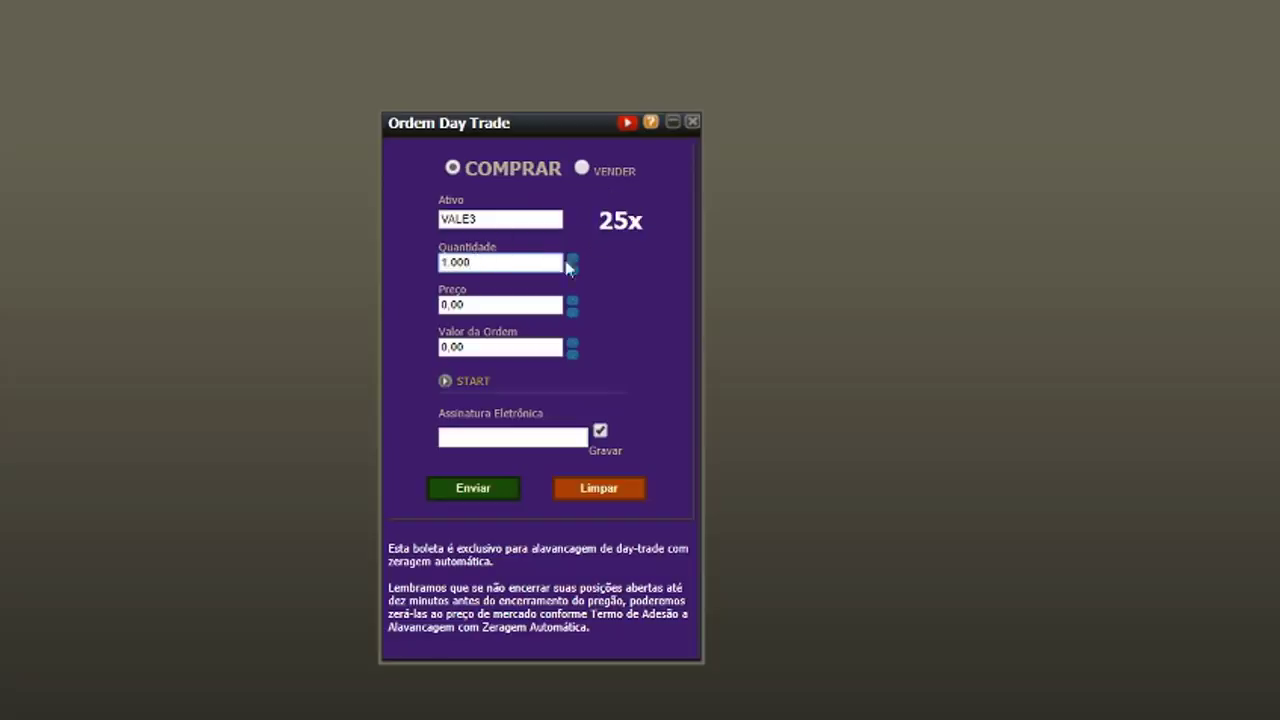